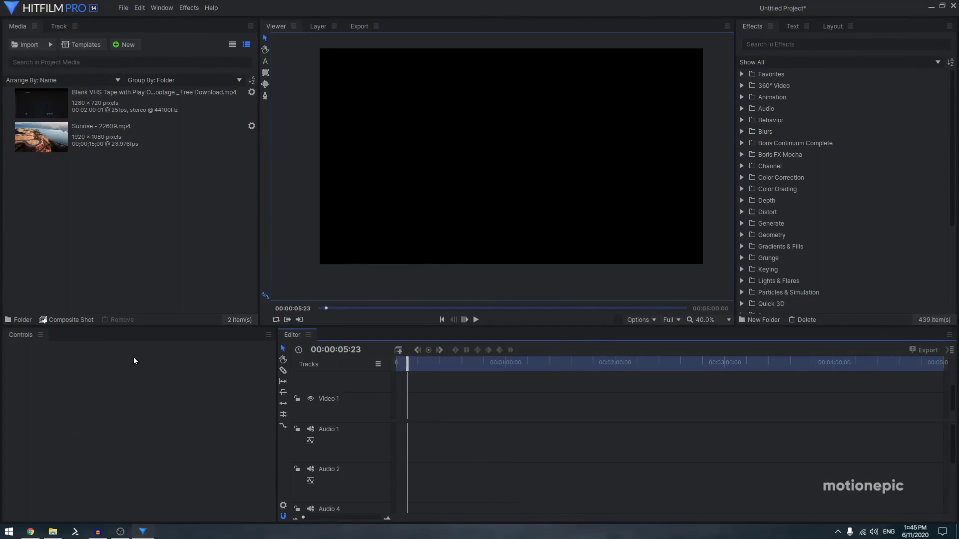
Create a new composite shot named main with a 00:00:05:00 duration.
click(398, 363)
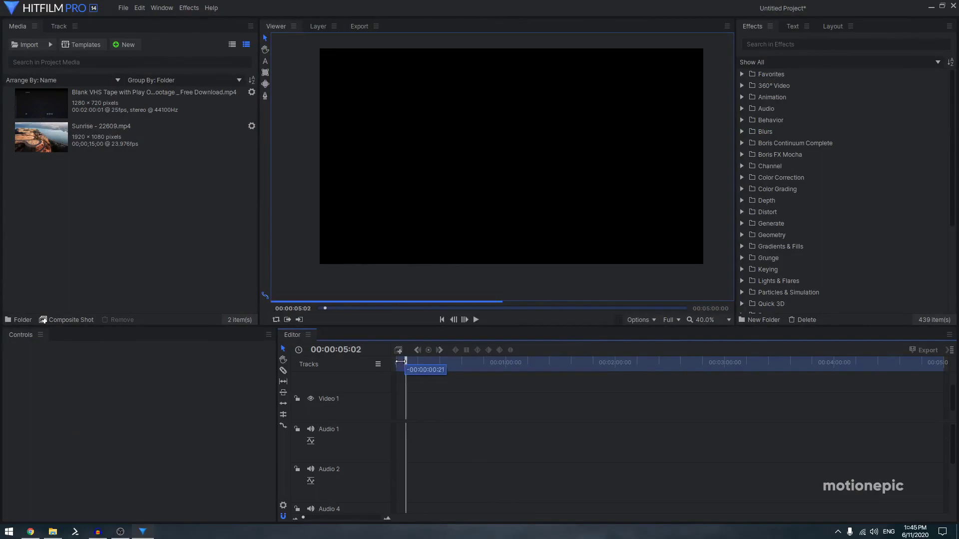
click(75, 320)
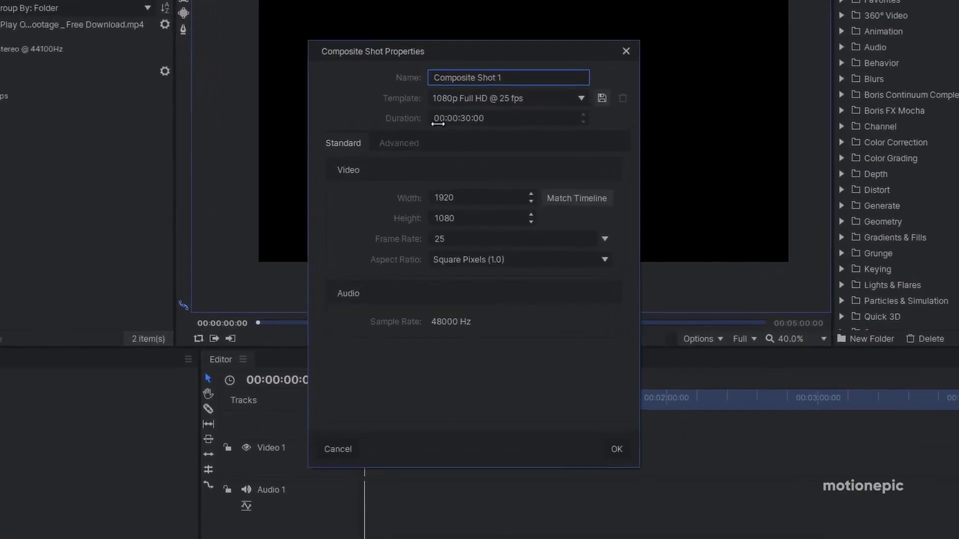
text(main)
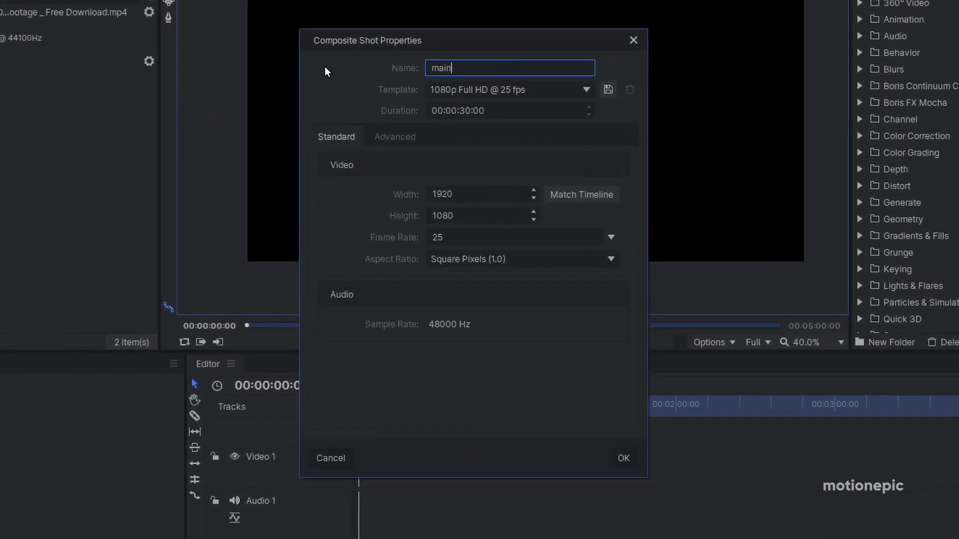
double_click(463, 111)
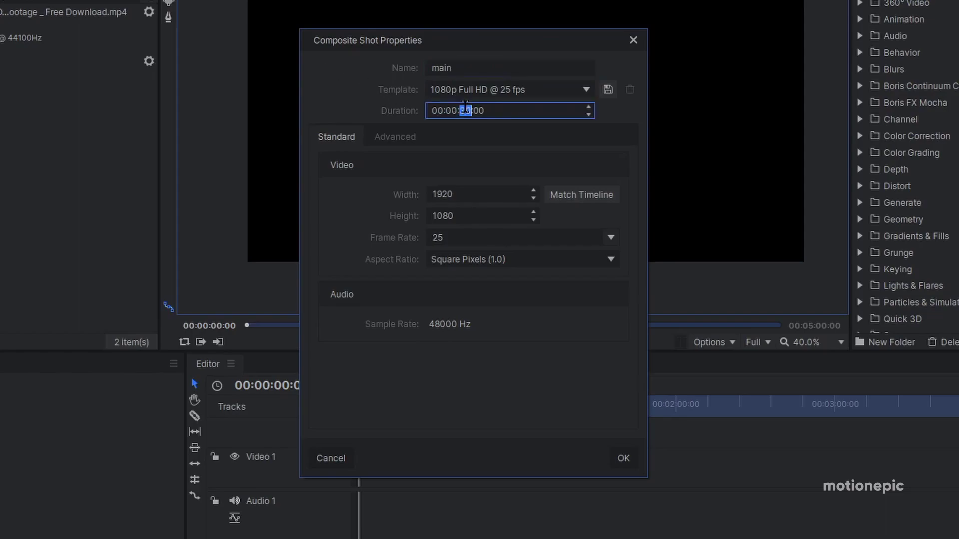
text(05)
Confirm main, nest the Sunrise layer in a composite named video, and return to main.
click(625, 457)
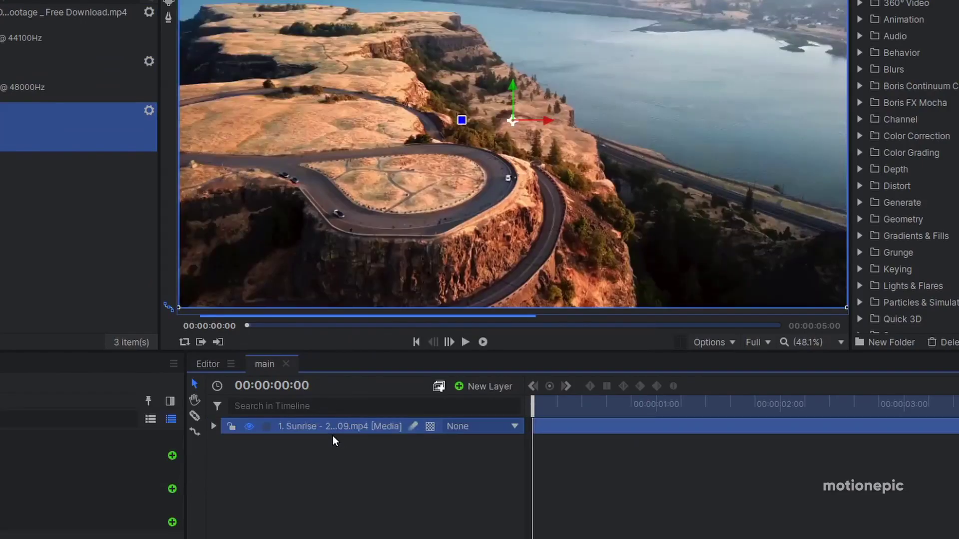
right_click(323, 429)
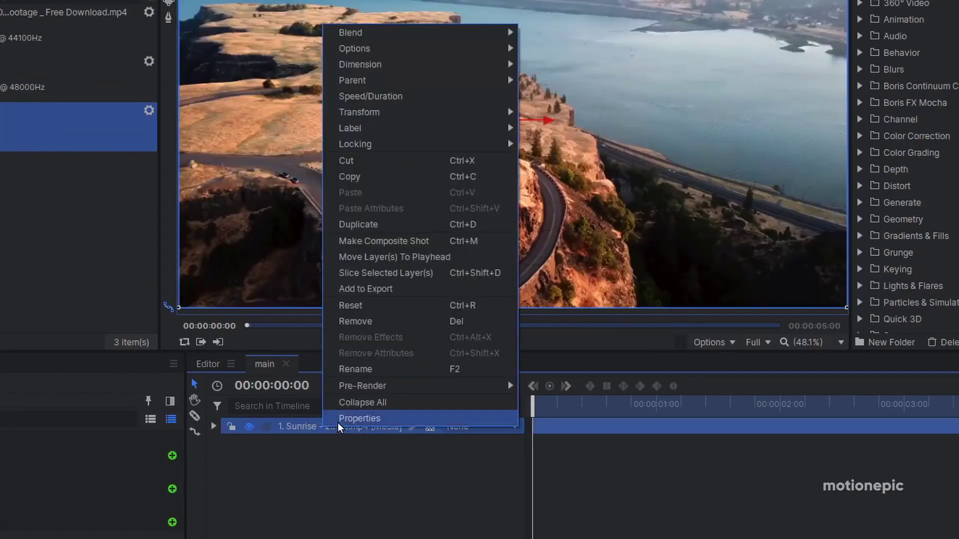
click(367, 241)
text(video)
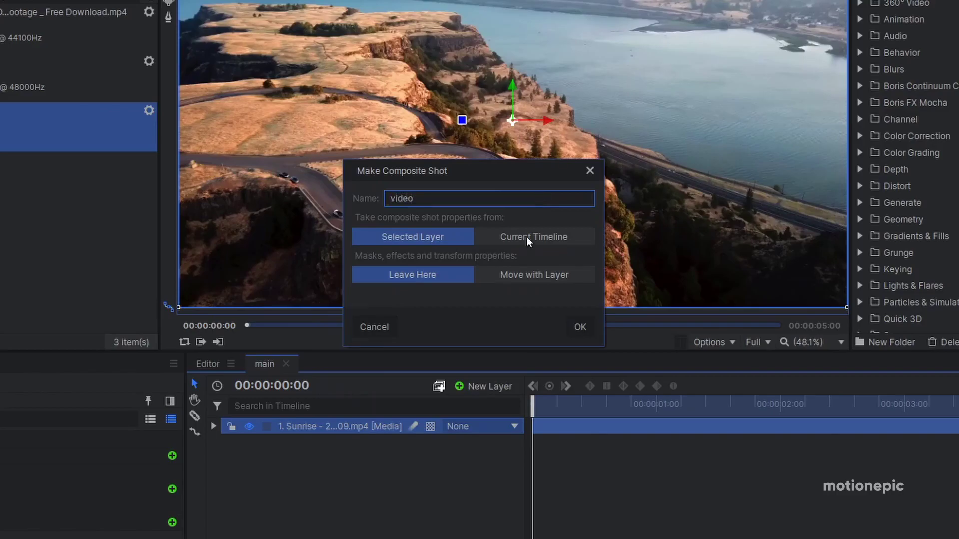
click(581, 327)
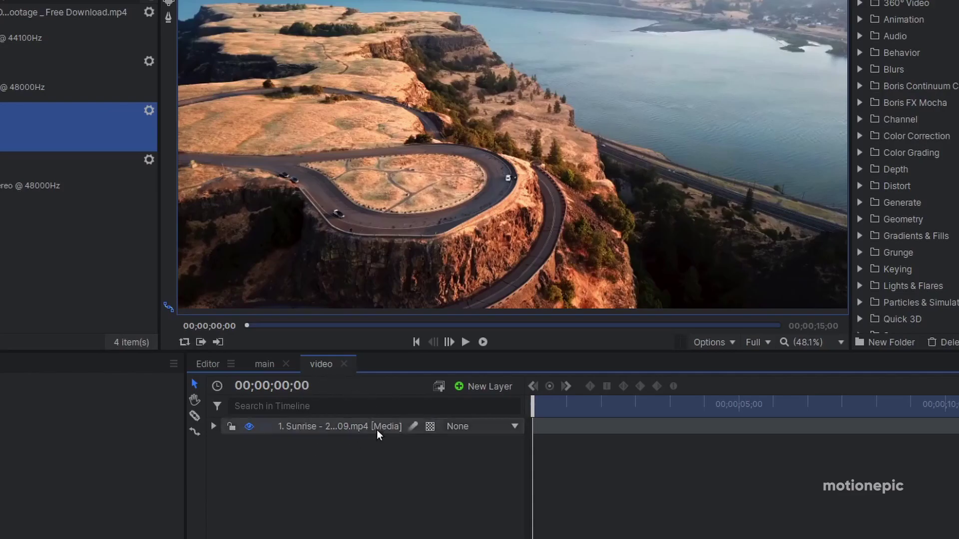
click(343, 364)
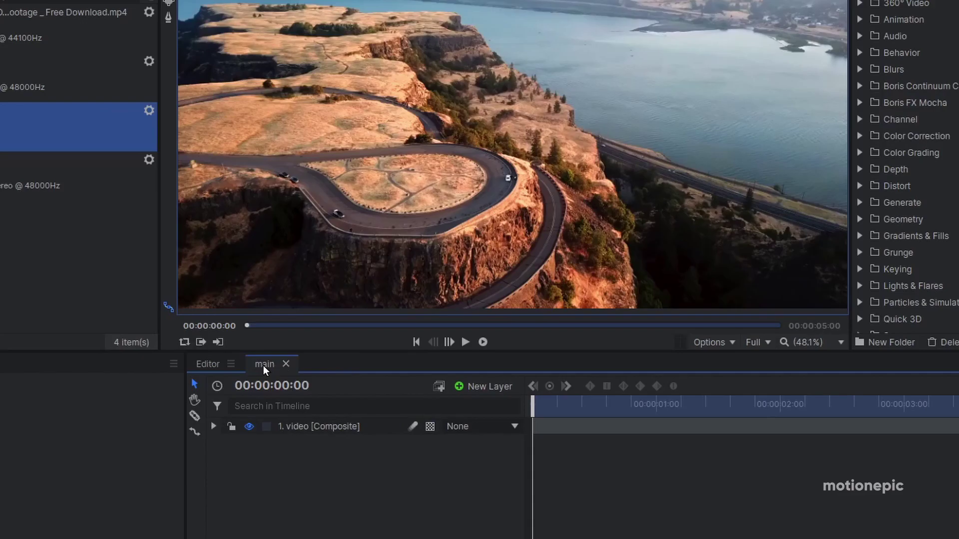
click(314, 434)
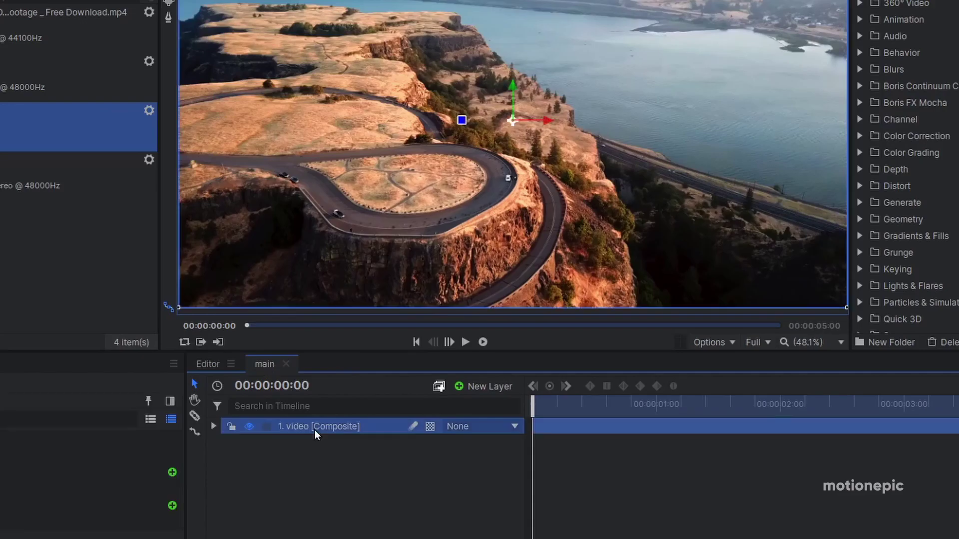
scroll(562, 173, down, 1)
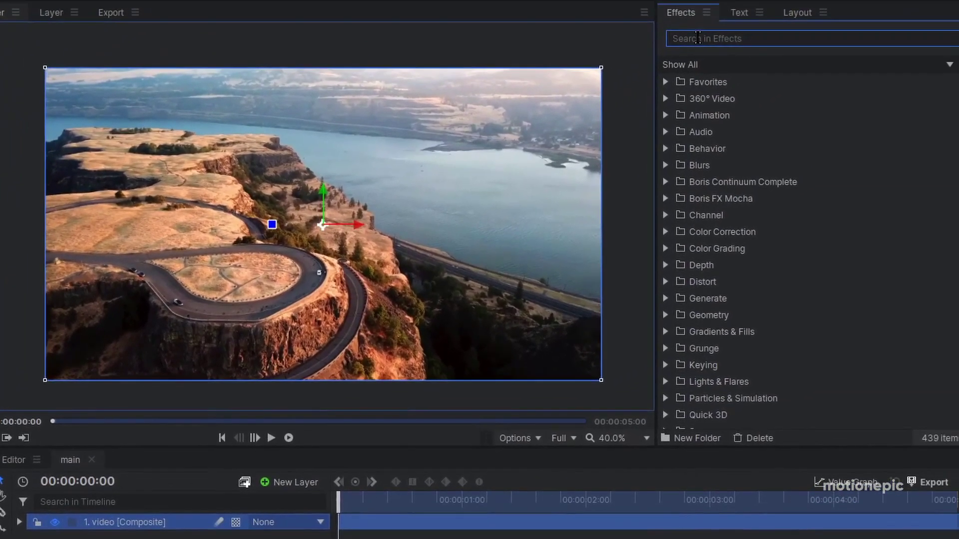
text(level)
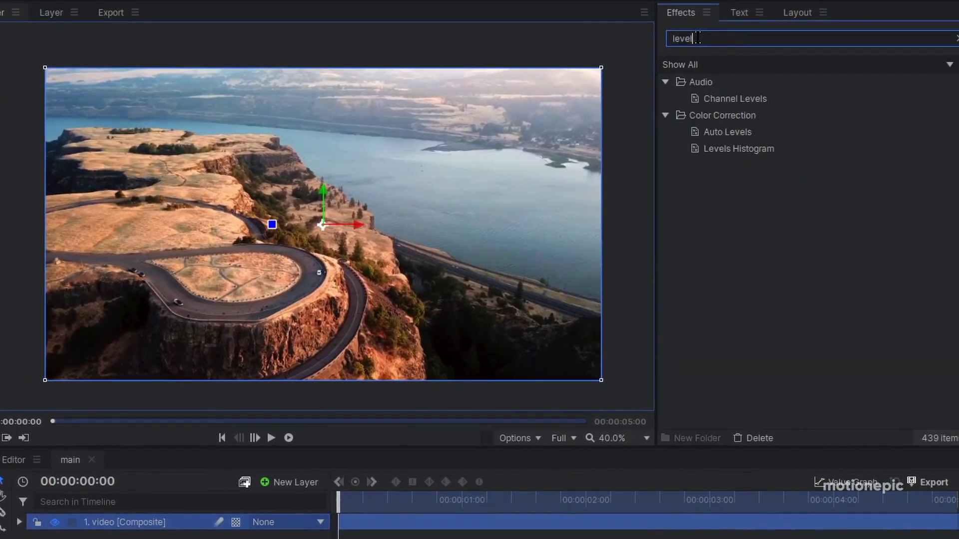
Apply Levels Histogram to the video layer and expand its channel settings.
click(706, 149)
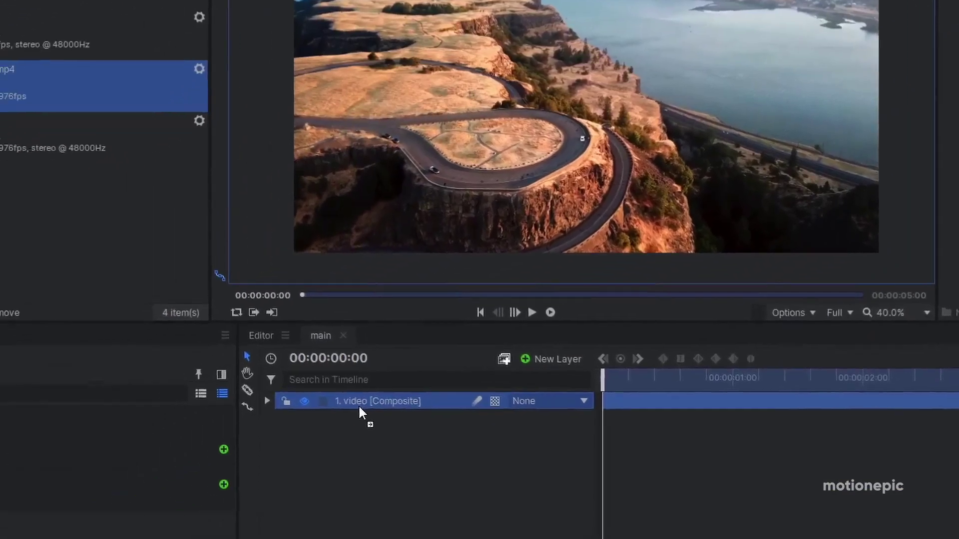
drag(111, 533, 114, 523)
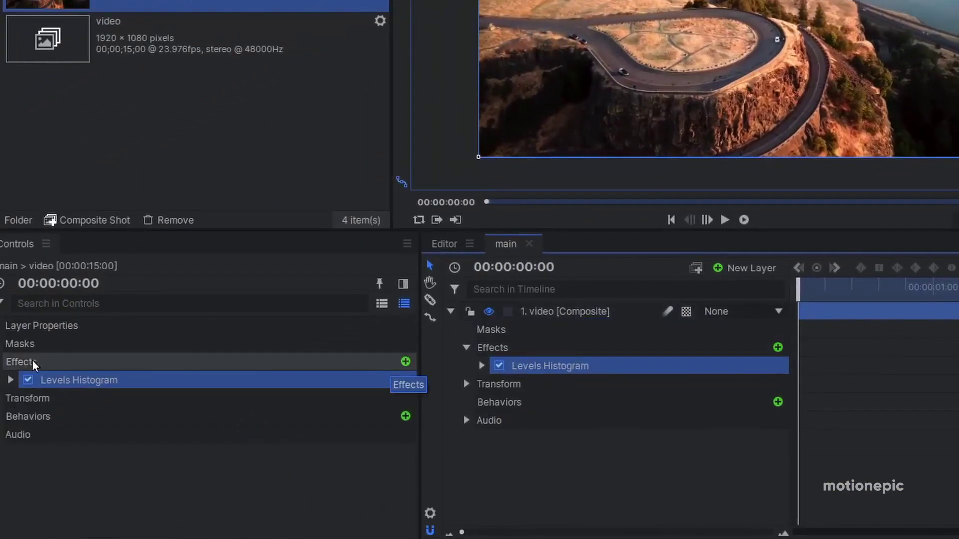
click(11, 380)
click(225, 413)
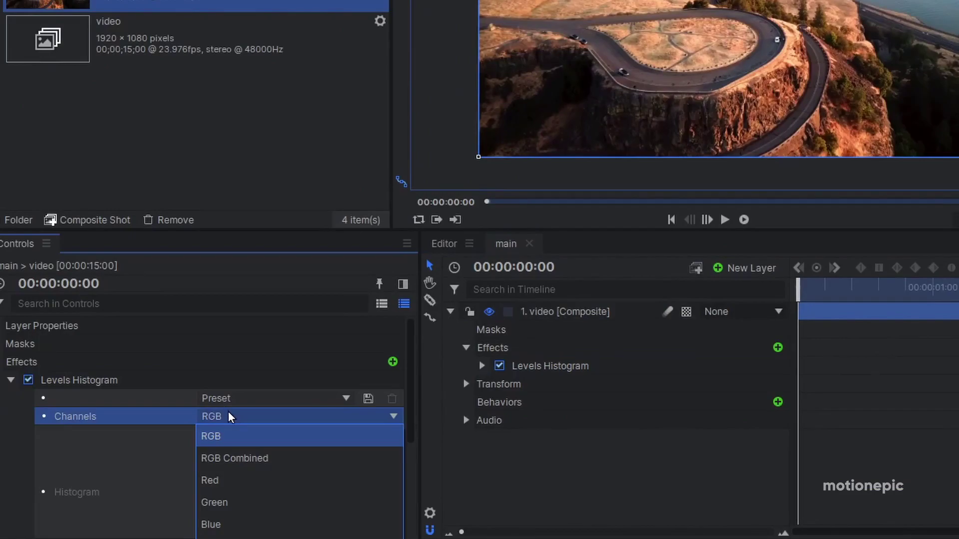
click(225, 480)
scroll(181, 451, down, 3)
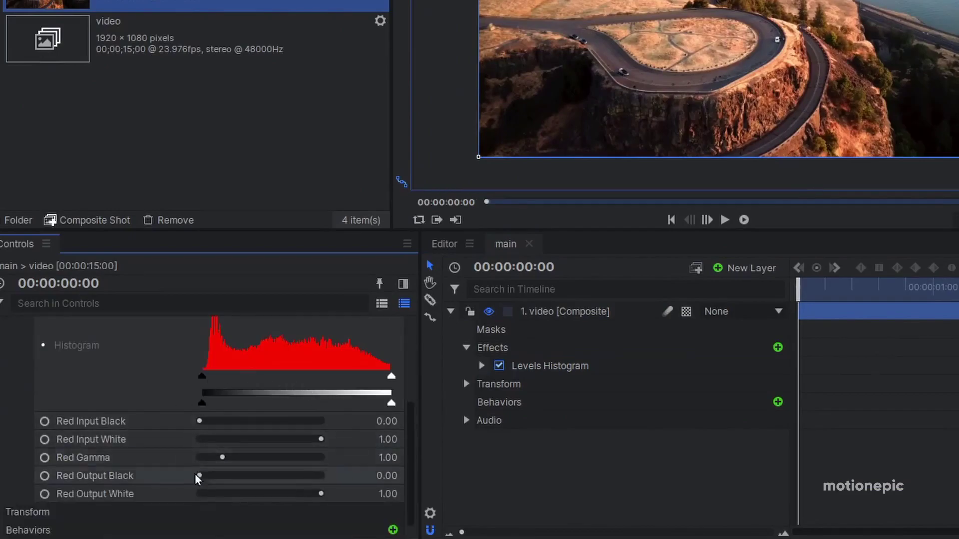
scroll(287, 442, up, 3)
Set Green and Blue Output White to 0.00 so the footage turns red.
click(235, 419)
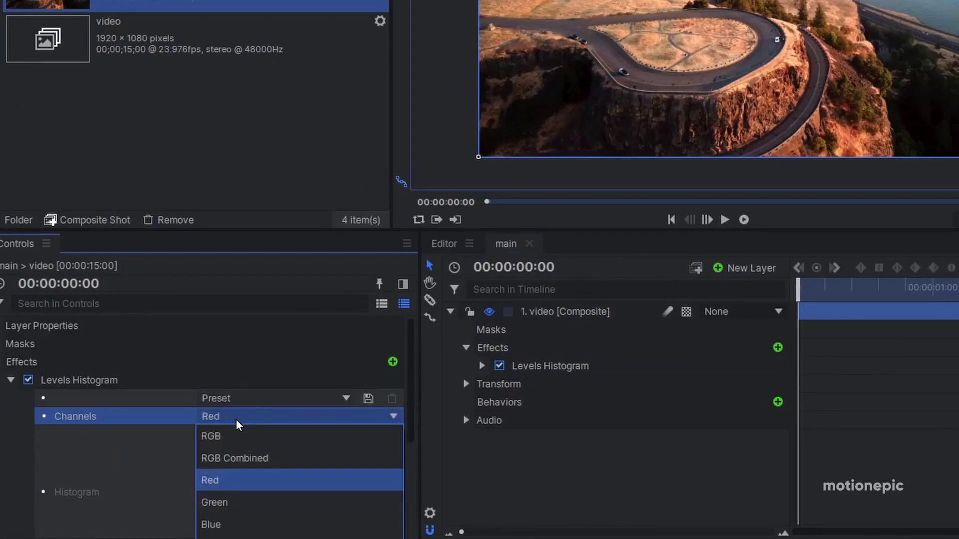
click(225, 502)
scroll(192, 443, down, 3)
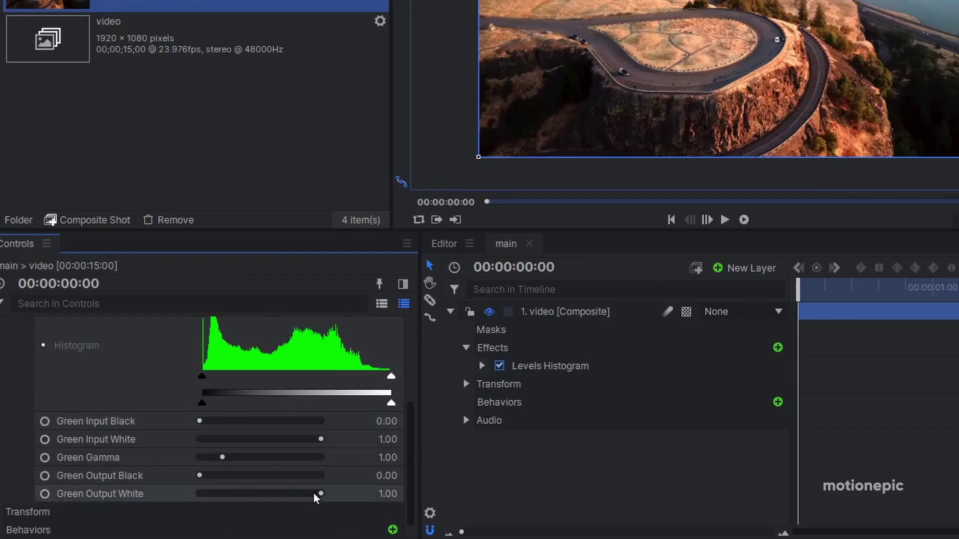
drag(320, 494, 190, 493)
scroll(218, 457, up, 3)
click(220, 416)
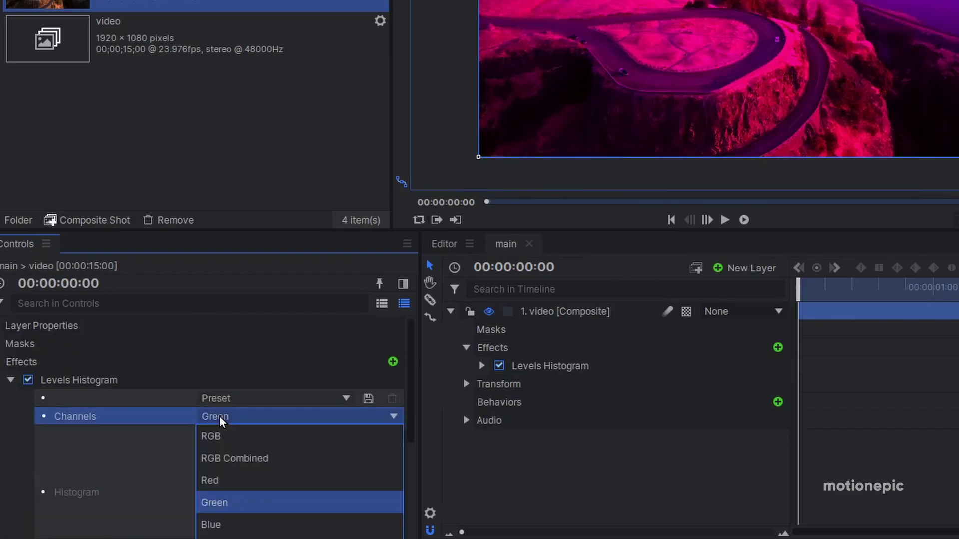
click(228, 525)
scroll(221, 466, down, 3)
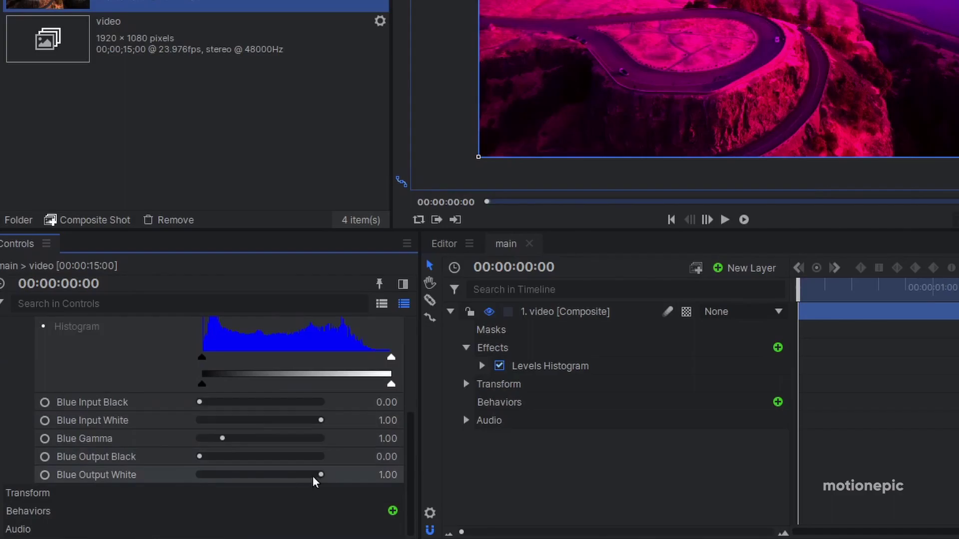
drag(319, 476, 151, 462)
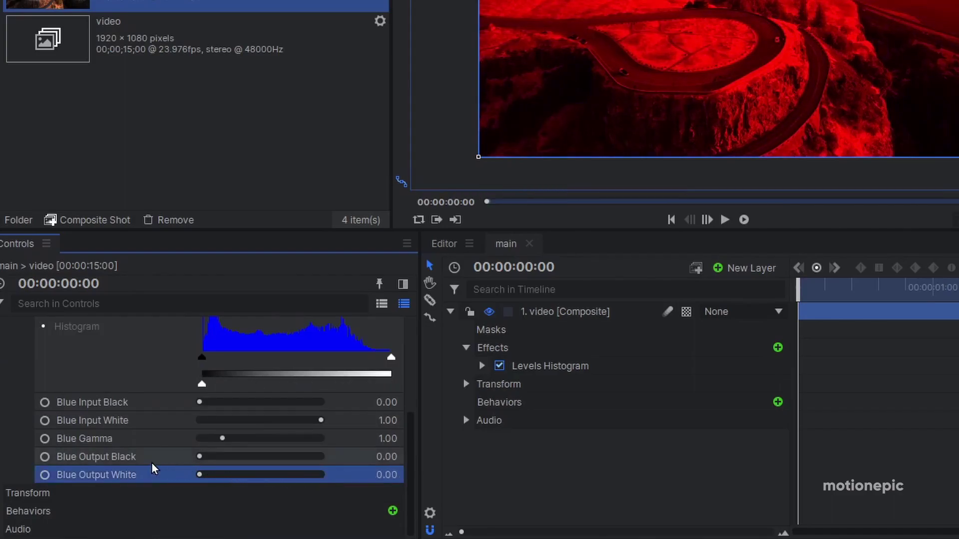
click(451, 312)
Duplicate the video layer as video[2] and expand its Levels Histogram settings.
click(560, 312)
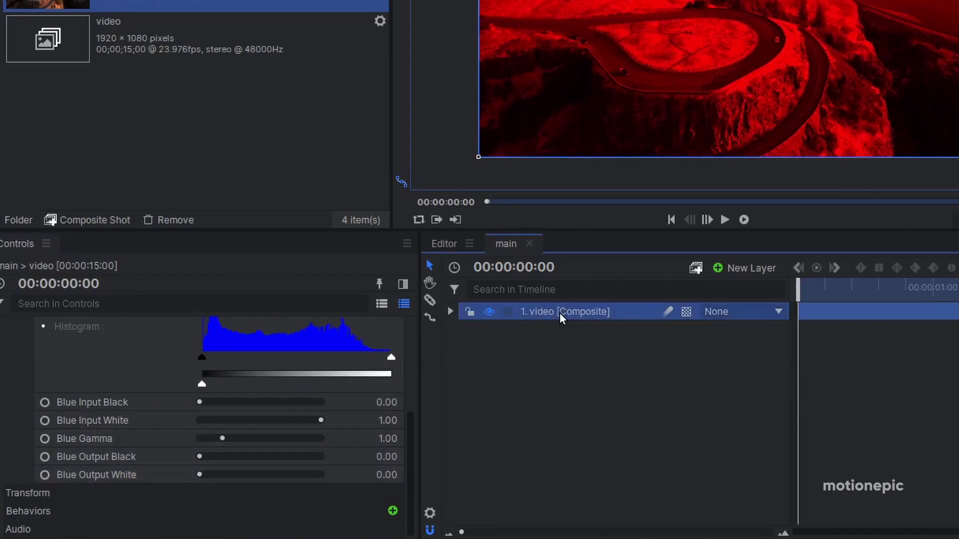
key(ctrl+d)
click(557, 329)
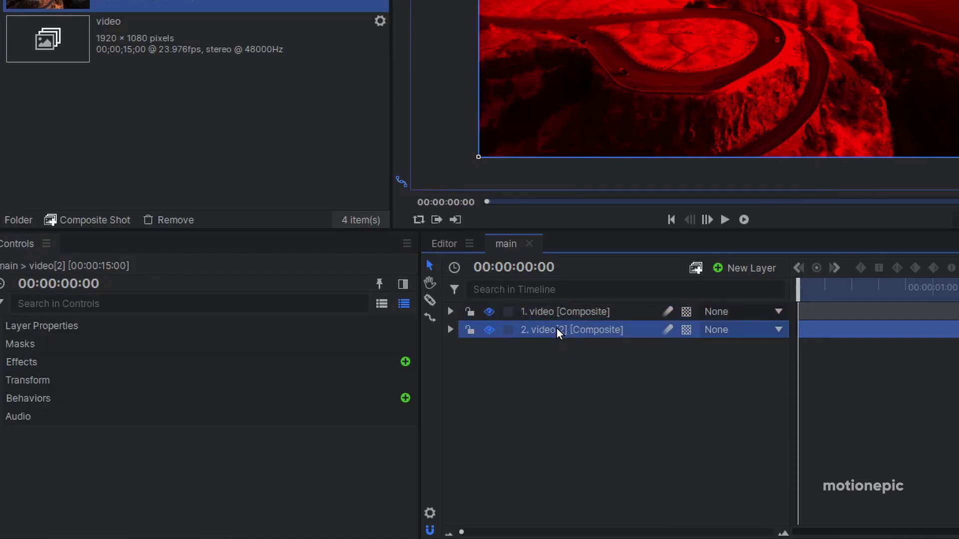
drag(557, 327, 2, 367)
click(10, 381)
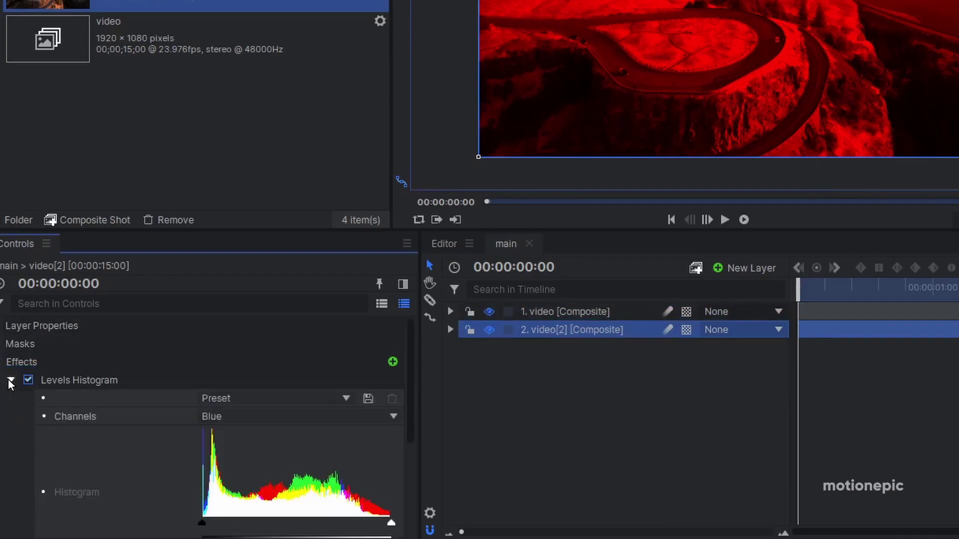
Set video[2]'s Green Output White back to 1.00, confirming Blue stays at 0.00.
click(247, 416)
click(231, 479)
scroll(212, 454, down, 3)
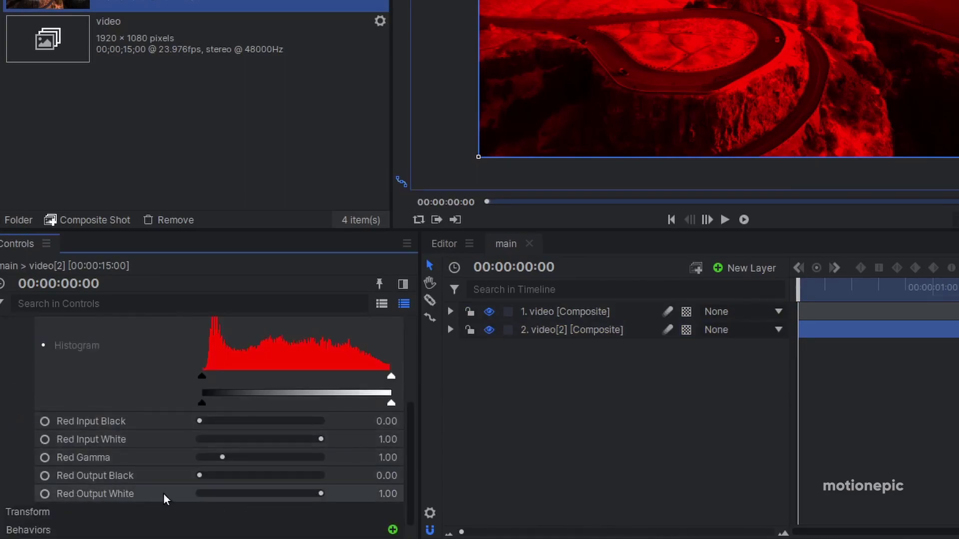
scroll(154, 475, up, 3)
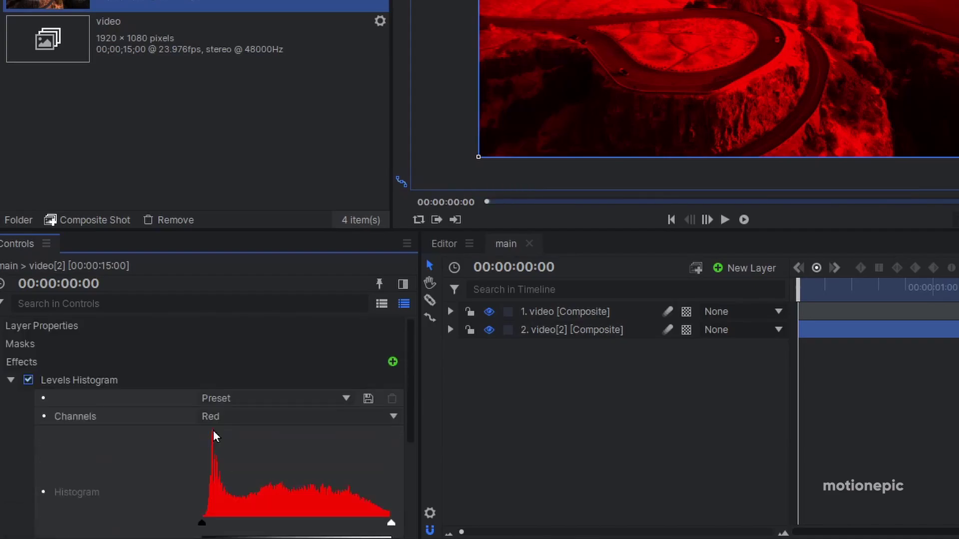
click(217, 419)
click(225, 503)
scroll(210, 475, down, 3)
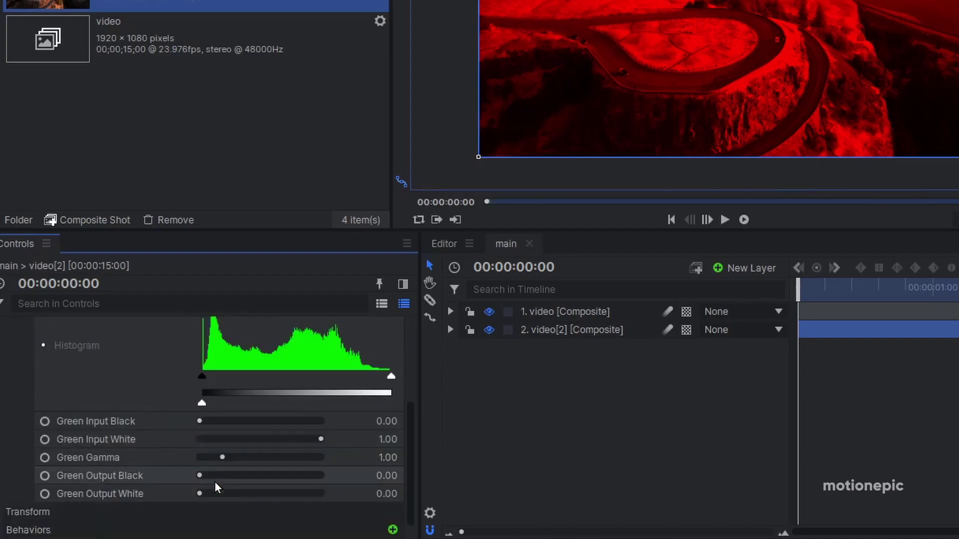
drag(201, 494, 353, 491)
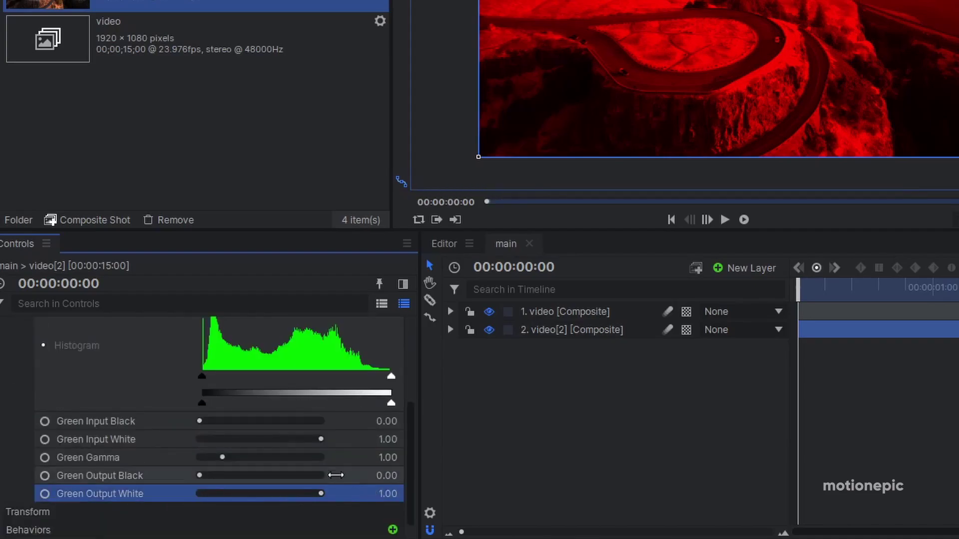
scroll(198, 349, up, 2)
click(210, 344)
click(224, 448)
scroll(224, 449, down, 3)
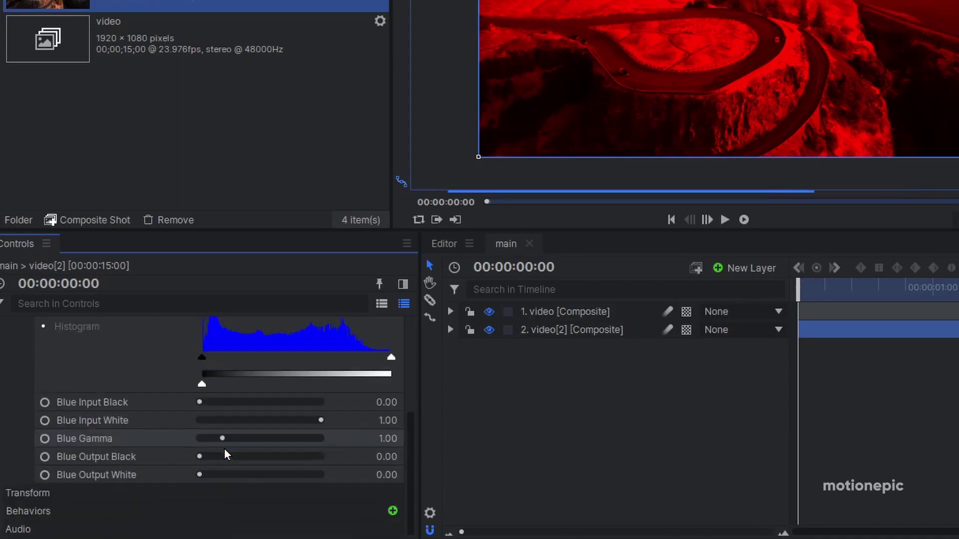
Duplicate video[2] as video[3], move it to the bottom, and expand its Levels Histogram.
click(559, 331)
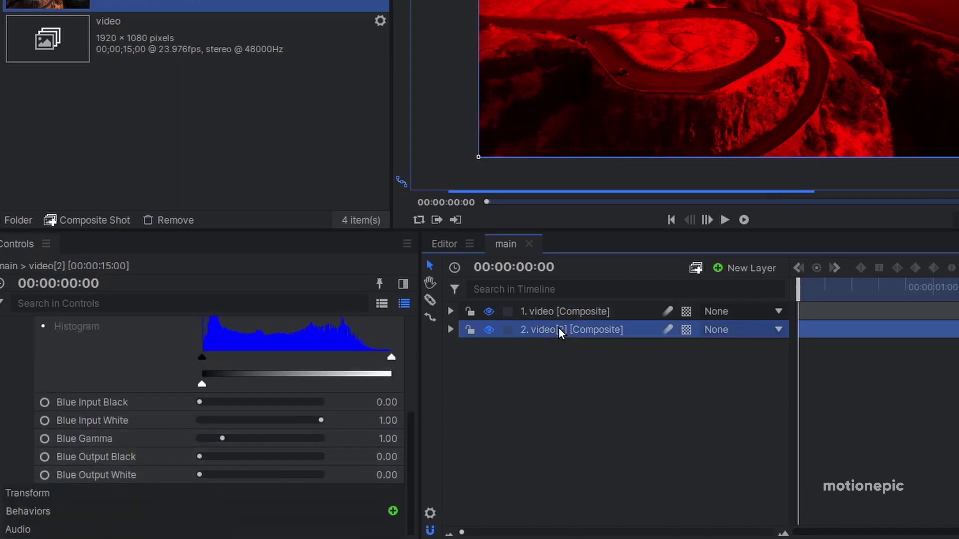
key(ctrl+d)
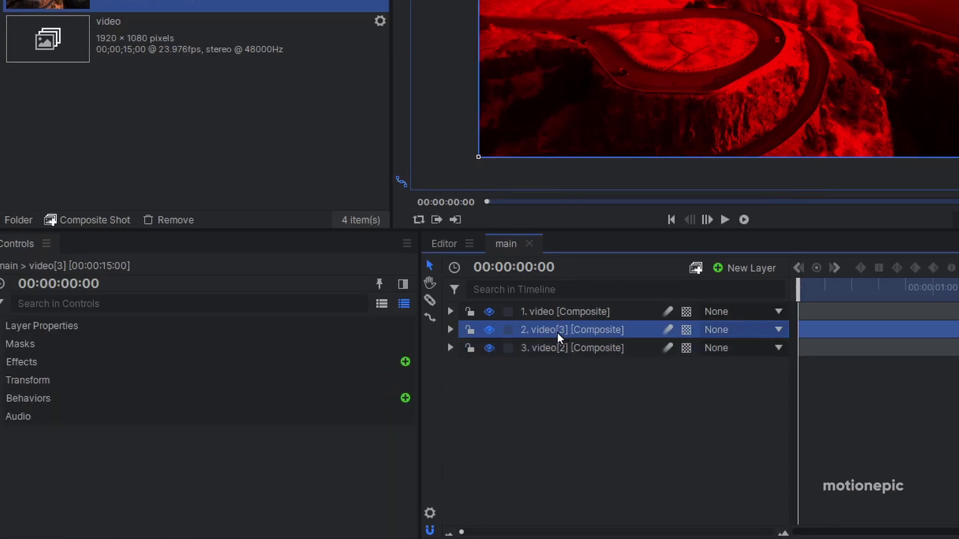
drag(553, 330, 573, 351)
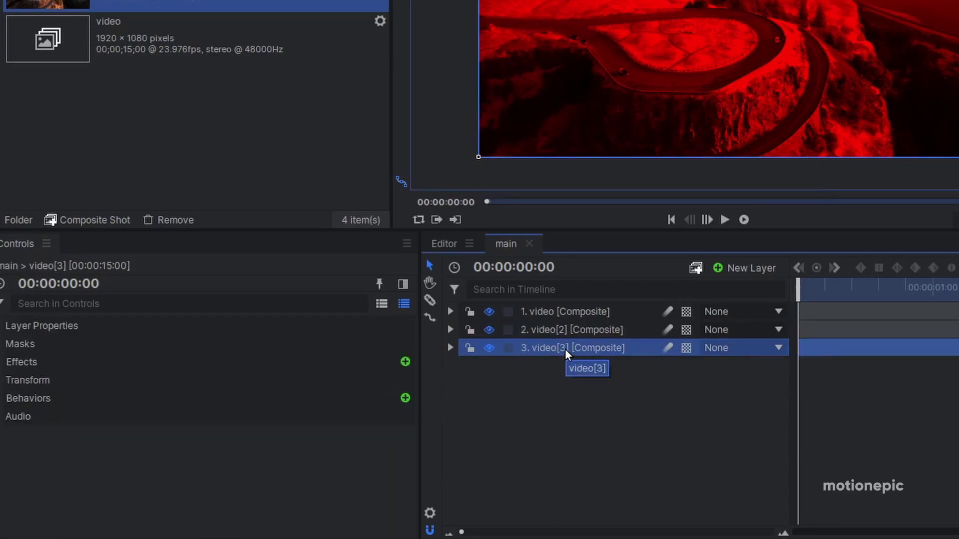
click(23, 348)
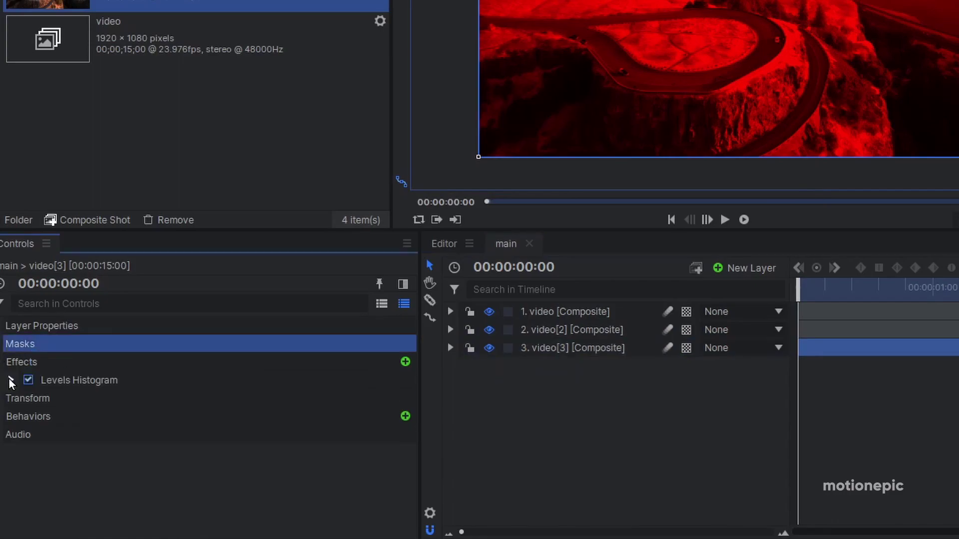
click(11, 380)
In video[3]'s levels, lower Green Output White to 0 and raise Blue to 1.
click(240, 414)
click(231, 479)
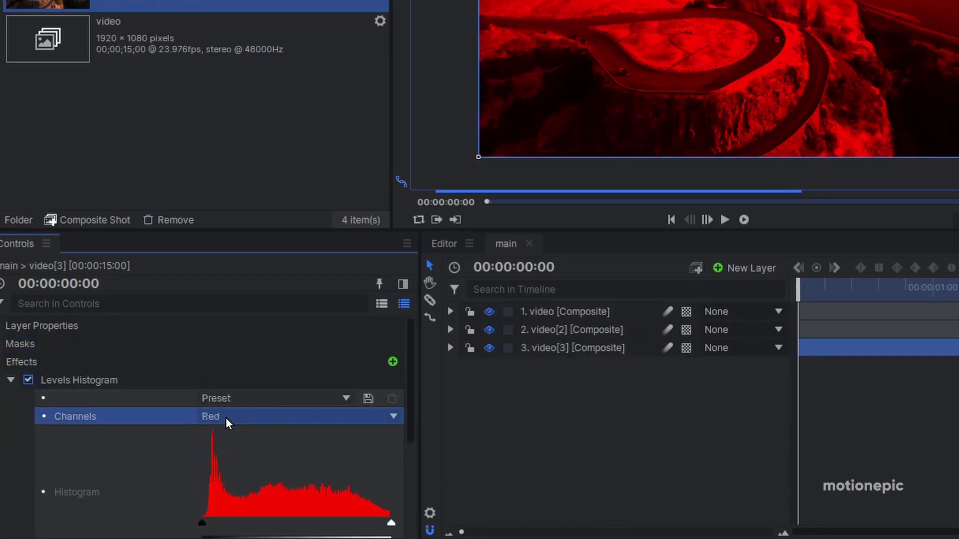
scroll(247, 495, down, 2)
scroll(225, 496, down, 2)
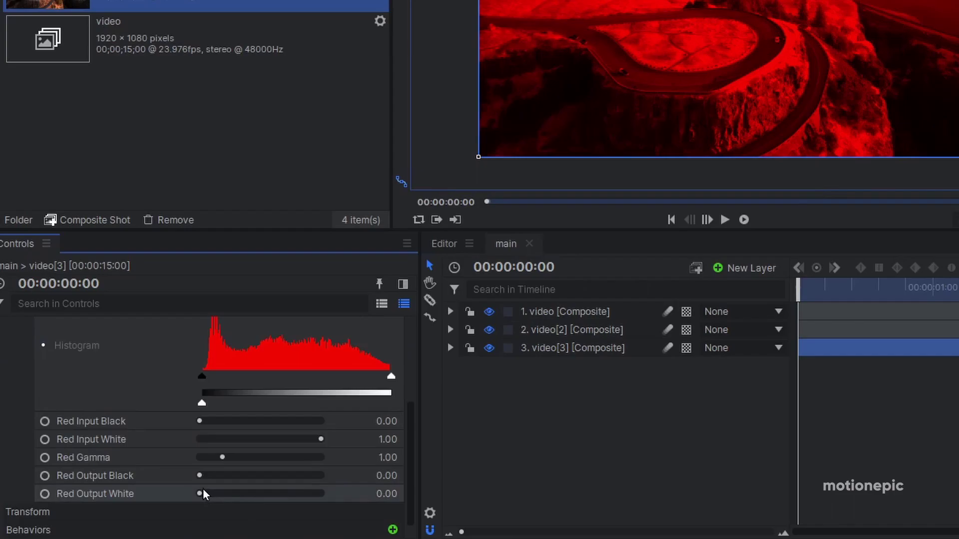
scroll(210, 475, up, 2)
click(224, 344)
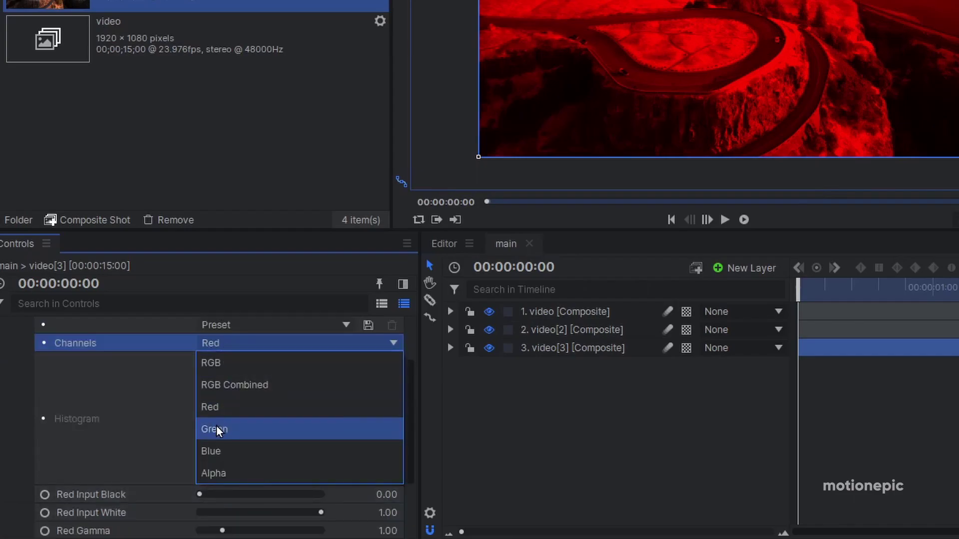
click(217, 426)
scroll(219, 424, down, 2)
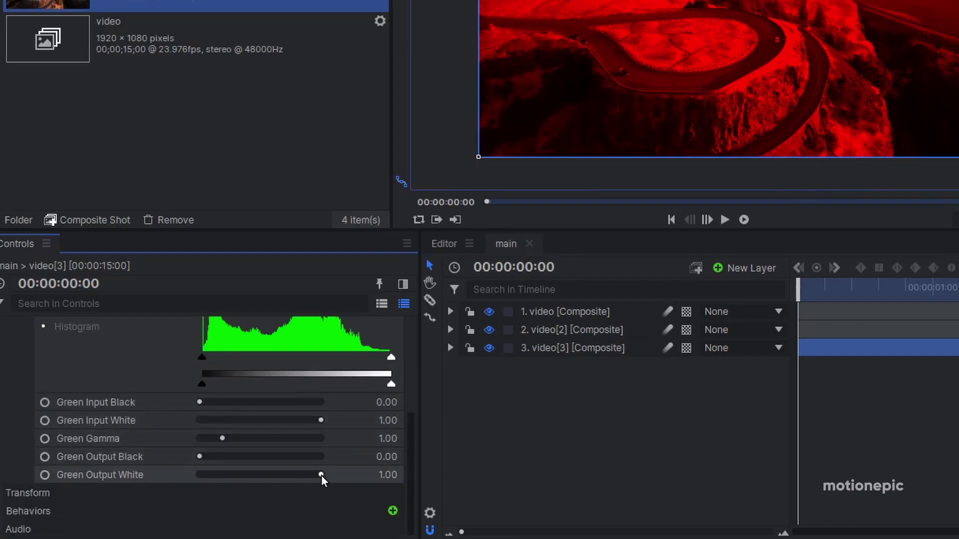
drag(322, 475, 167, 468)
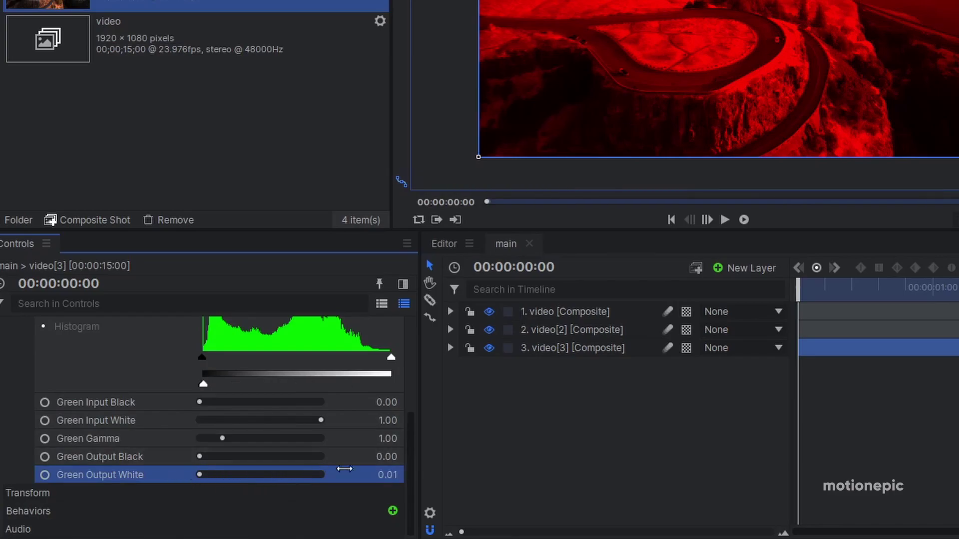
scroll(324, 418, up, 2)
click(230, 330)
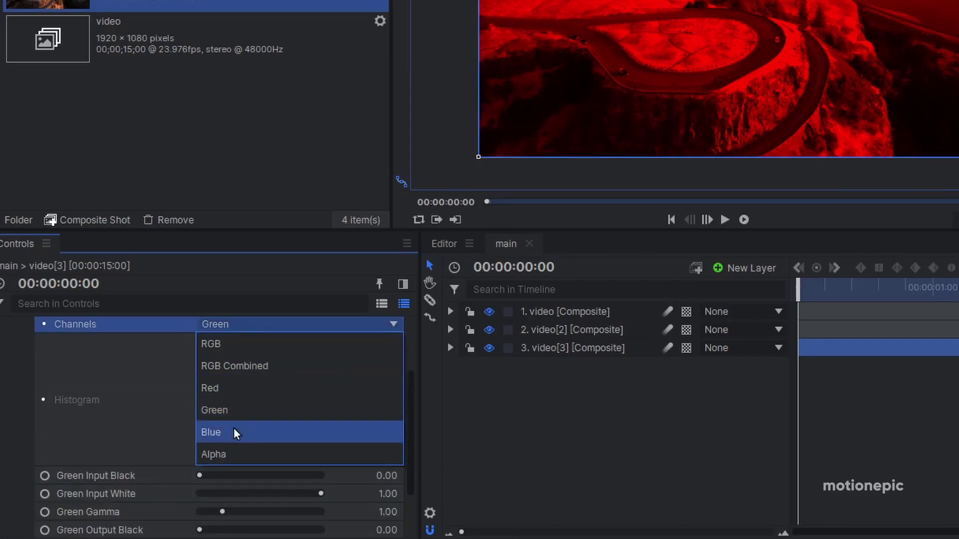
click(233, 432)
scroll(233, 425, down, 2)
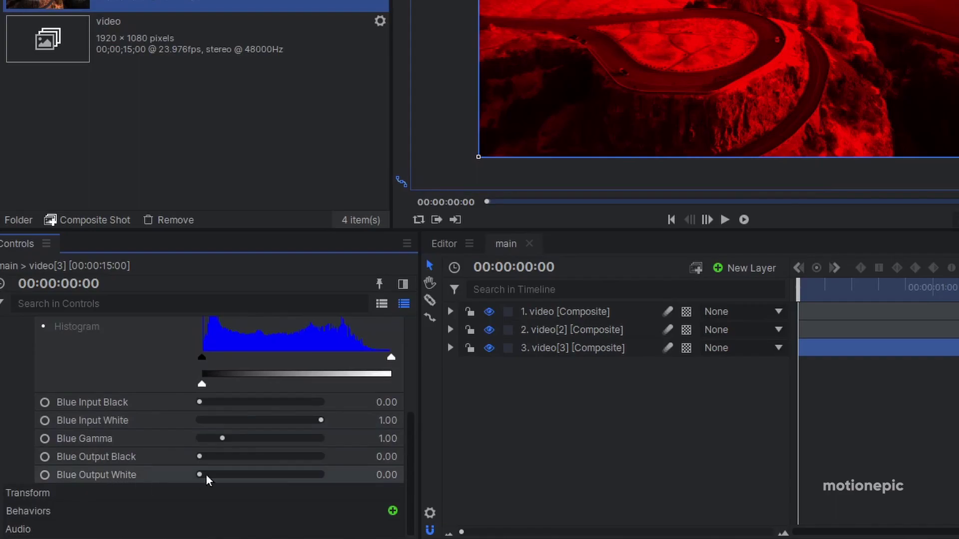
drag(206, 475, 367, 477)
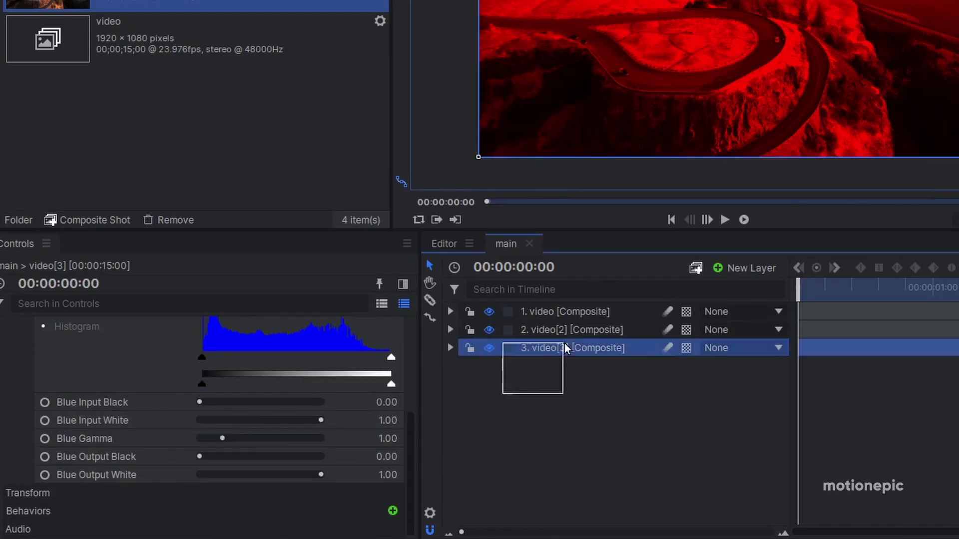
Set all three video layers' blend mode to Screen, then deselect them.
drag(564, 347, 605, 309)
right_click(573, 314)
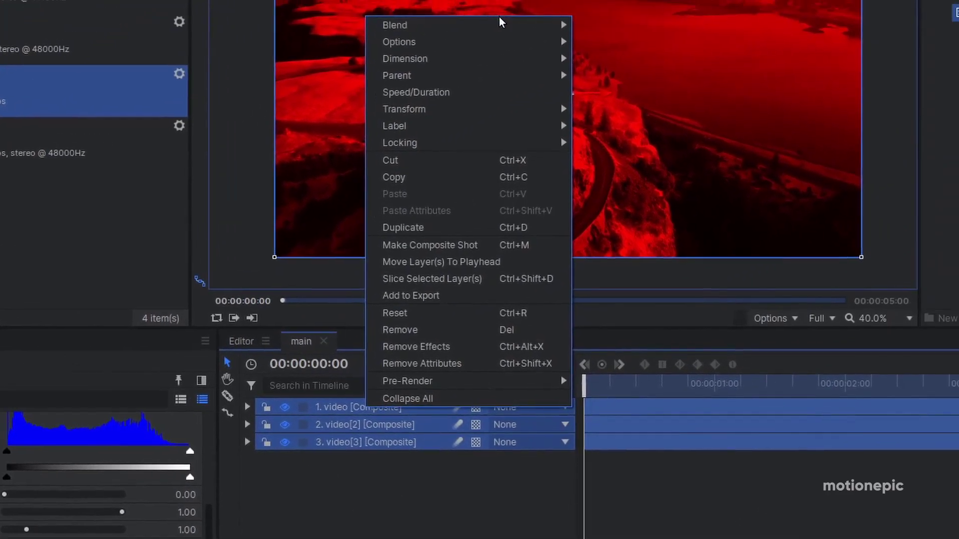
mouse_move(395, 25)
click(593, 312)
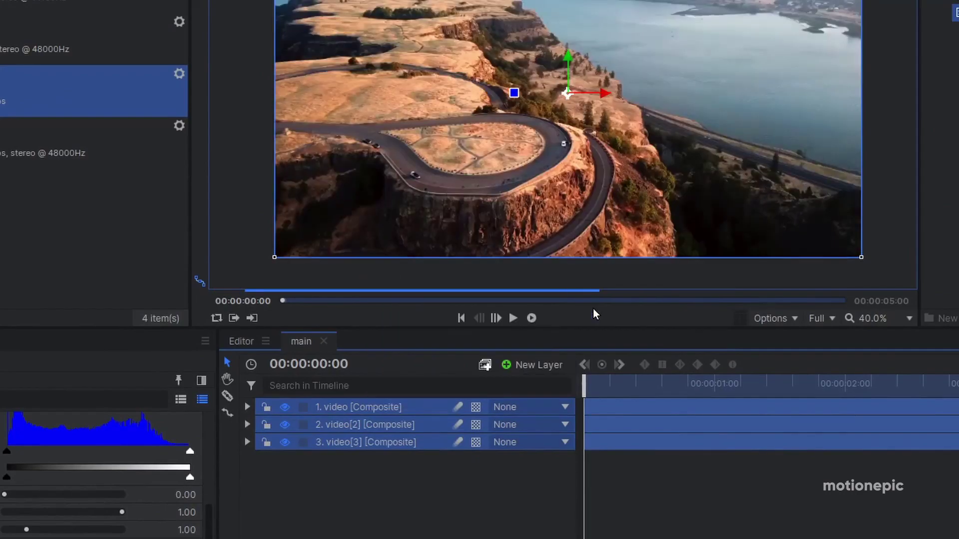
click(453, 497)
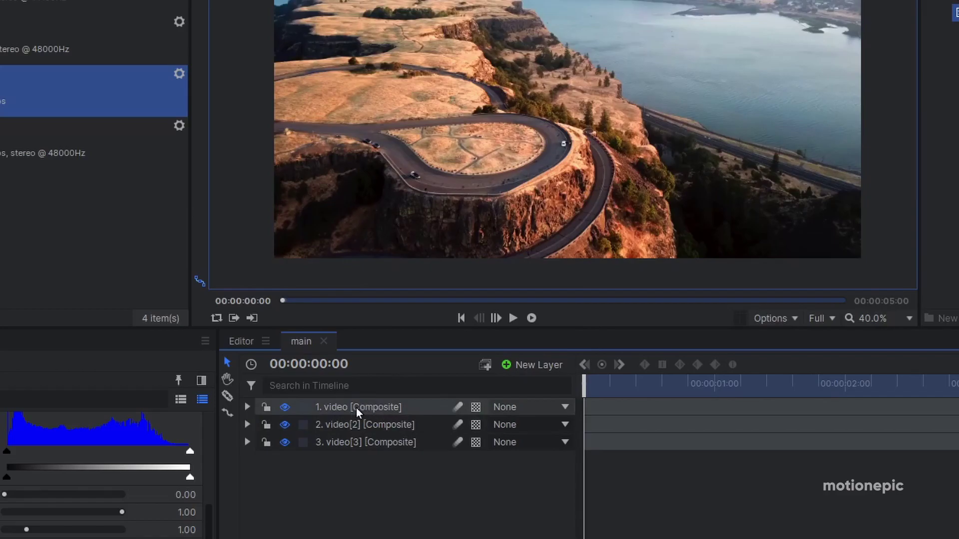
Add a New Point layer and parent the three video layers to it.
click(535, 370)
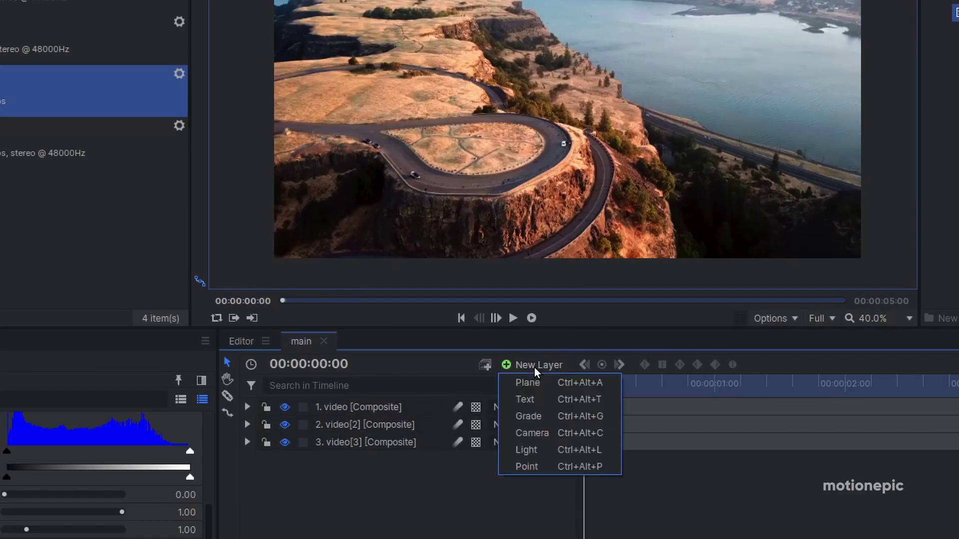
click(536, 467)
drag(383, 459, 383, 425)
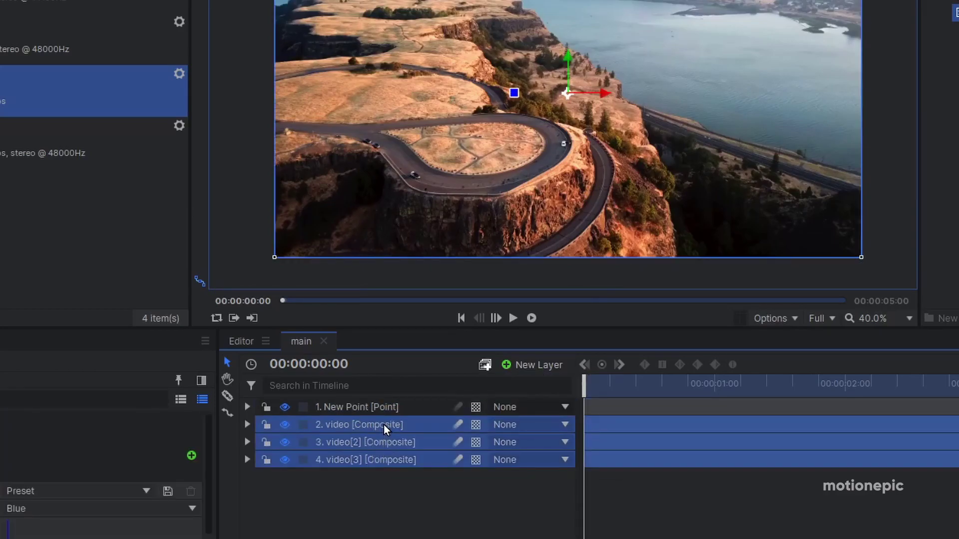
click(506, 428)
click(516, 465)
Set the New Point layer's Transform Scale to 103%.
click(249, 410)
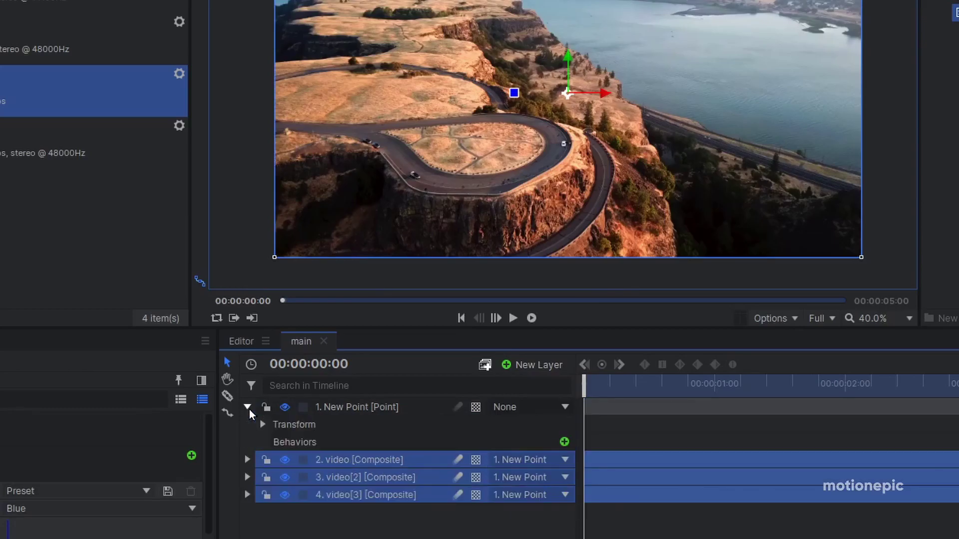
click(261, 425)
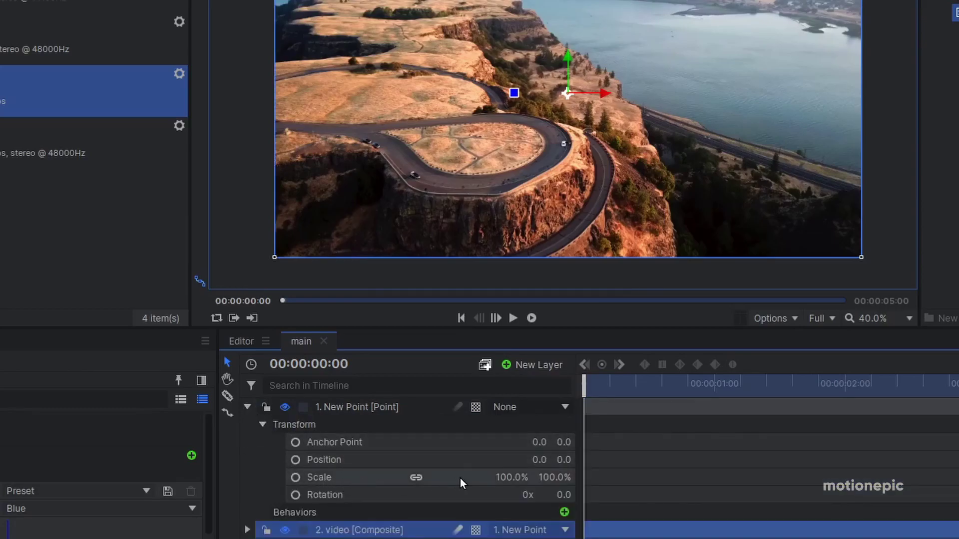
click(499, 477)
text(10)
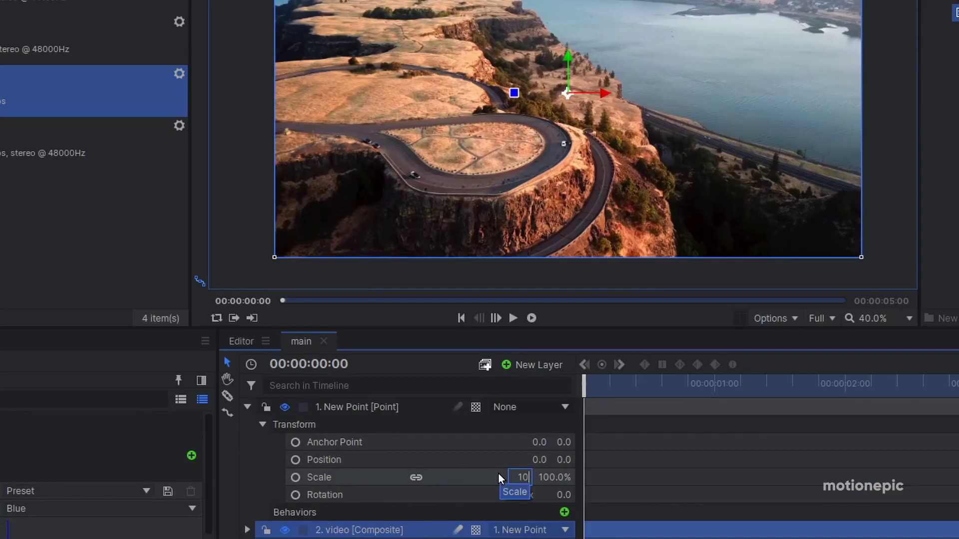
text(3)
key(Return)
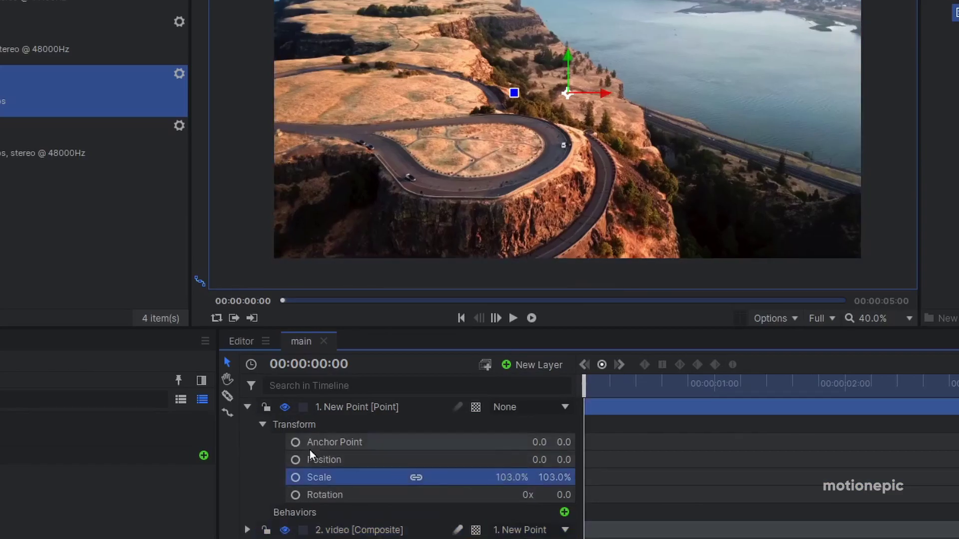
click(247, 407)
click(360, 406)
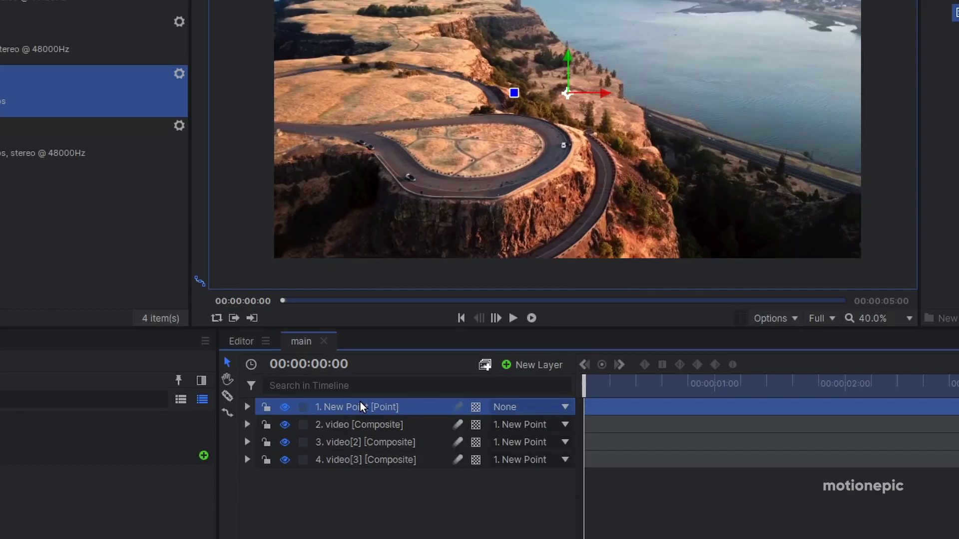
Delete the New Point layer, filter the timeline by 'posi', and set video's Position X to 4.
key(Delete)
click(452, 381)
text(pos)
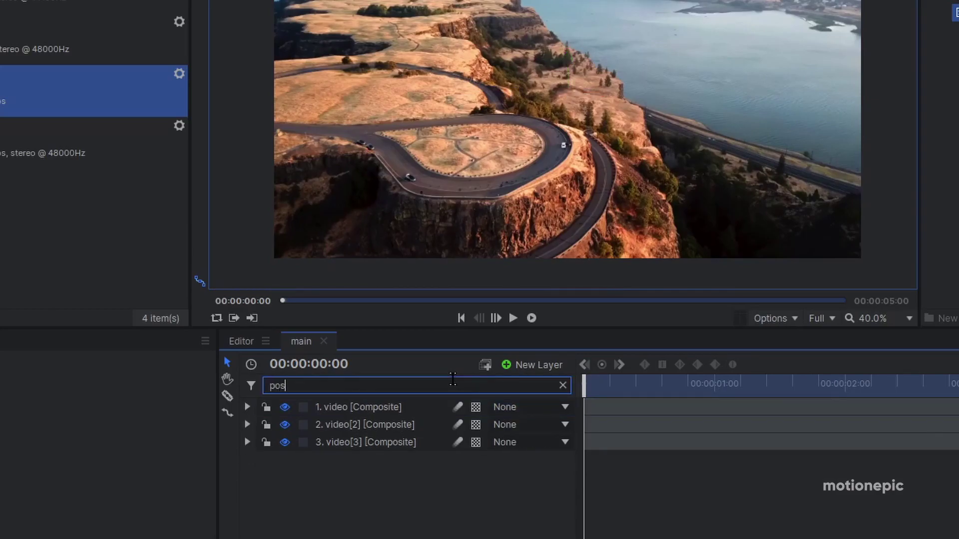
text(i)
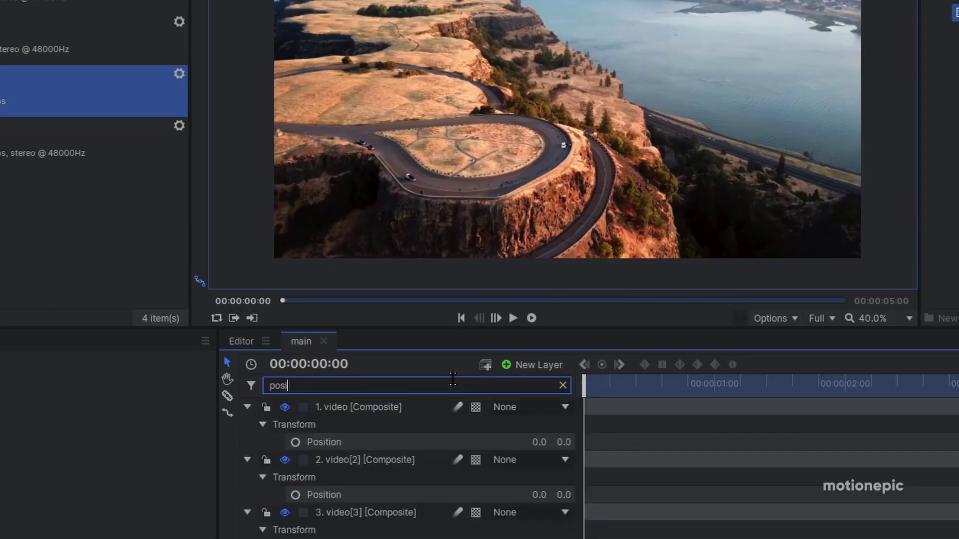
click(536, 441)
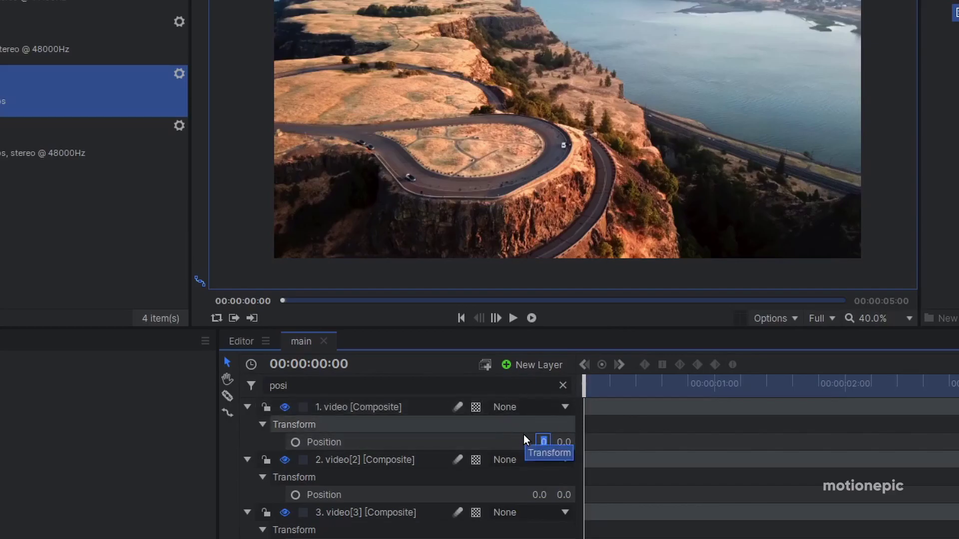
text(4)
key(Return)
Set video[2]'s Position Y to 4 and video[3]'s Position X to -4.
click(429, 460)
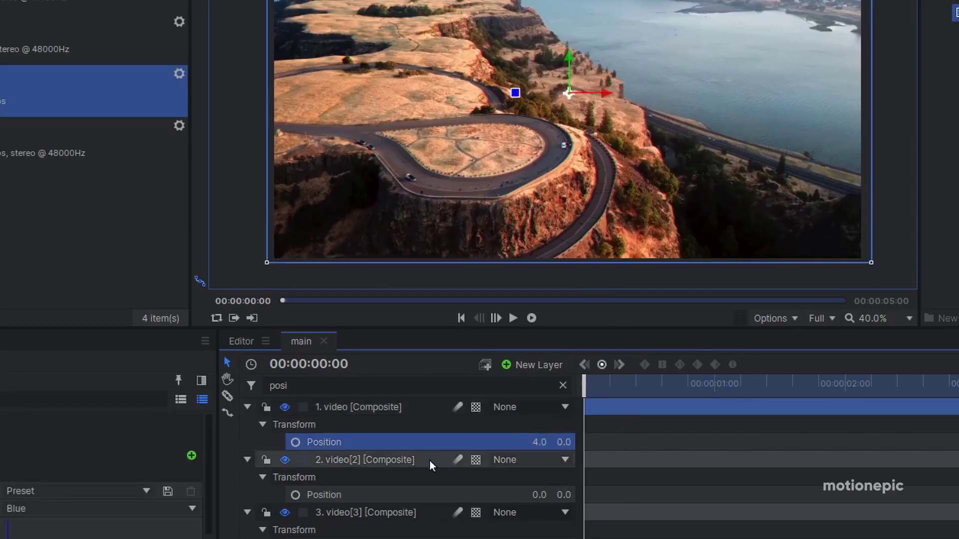
click(566, 495)
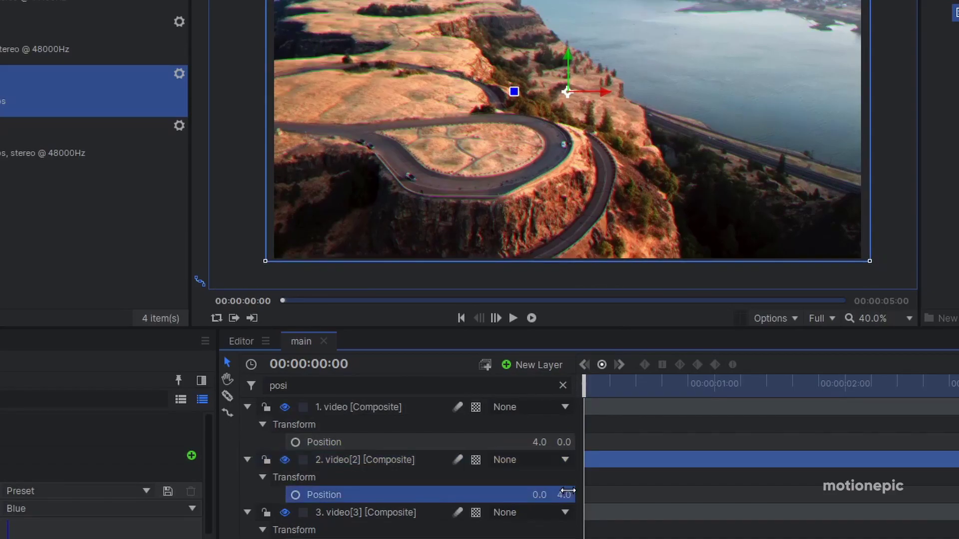
text(4)
key(Return)
click(534, 480)
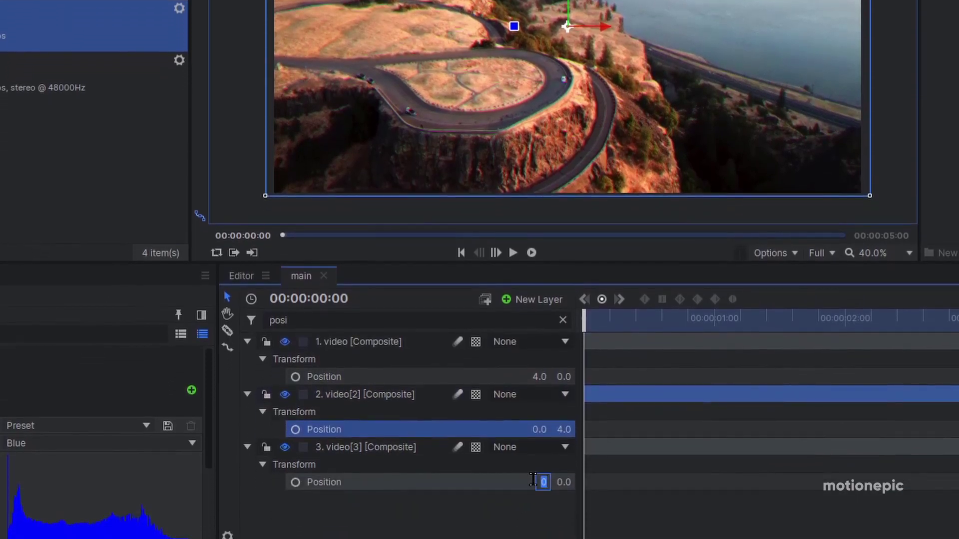
text(-4)
key(Return)
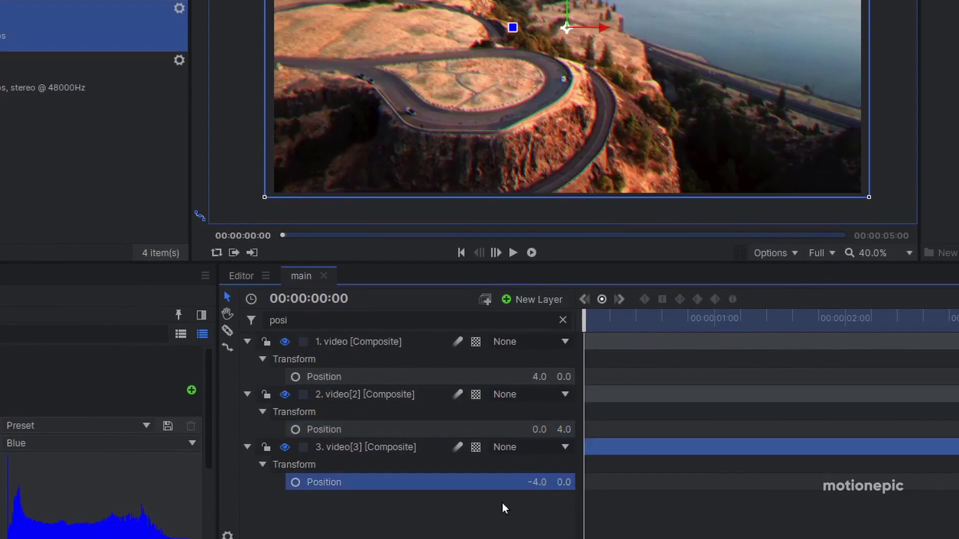
click(503, 508)
scroll(405, 115, up, 1)
scroll(403, 116, up, 2)
scroll(404, 115, up, 3)
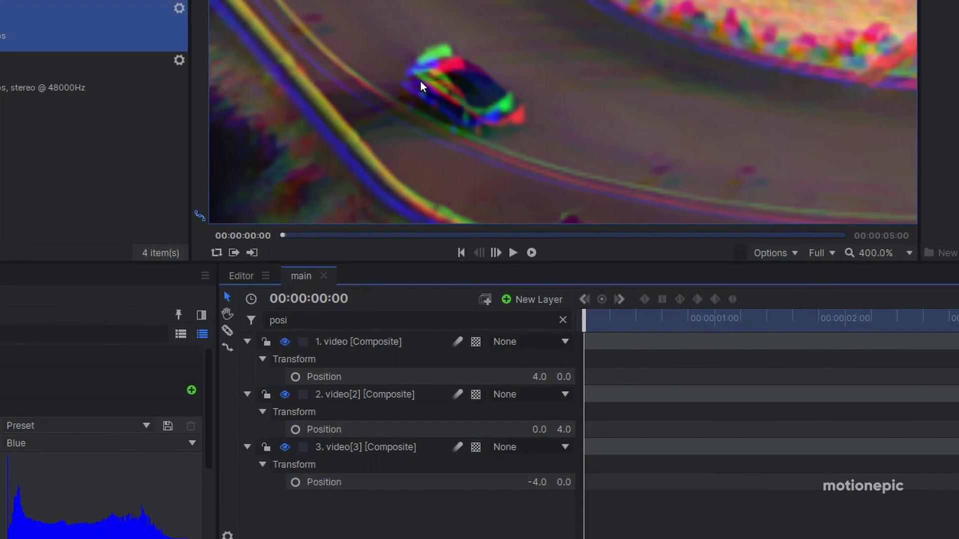
scroll(420, 82, down, 3)
scroll(419, 78, down, 1)
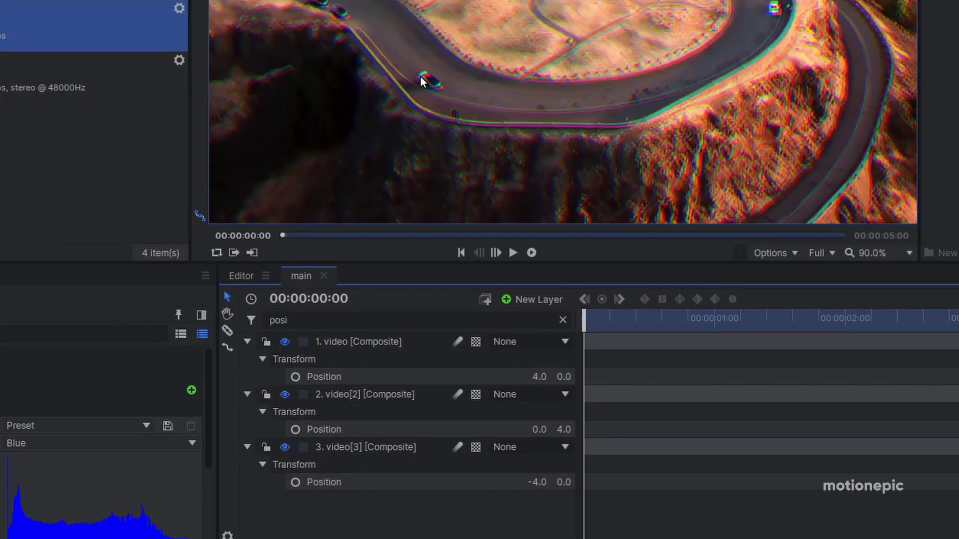
scroll(420, 77, down, 2)
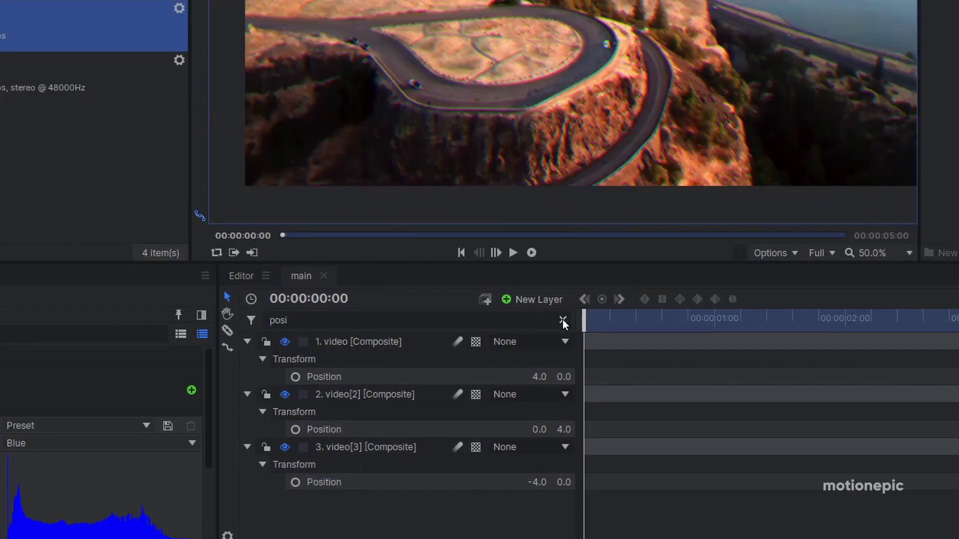
Clear the 'posi' filter and add a grade layer named noise.
click(564, 323)
click(535, 301)
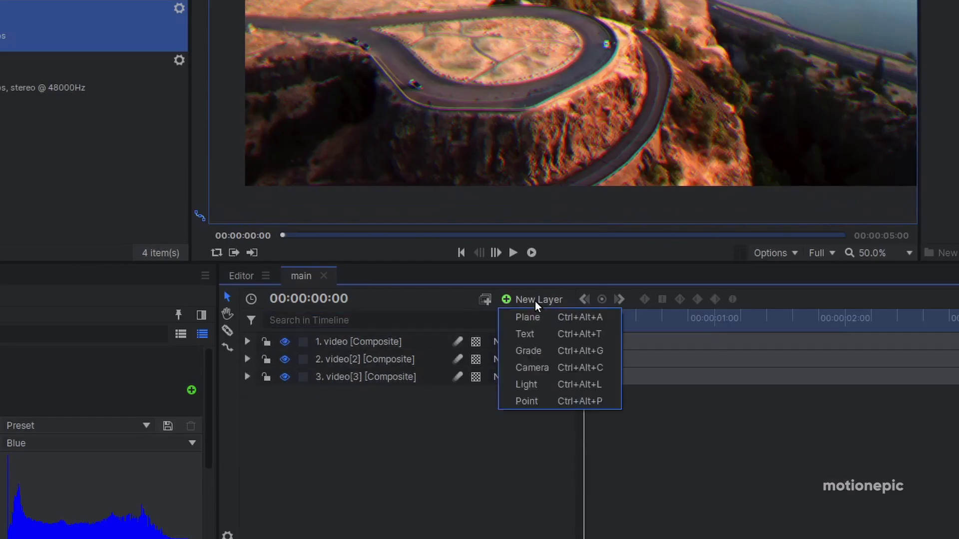
click(534, 351)
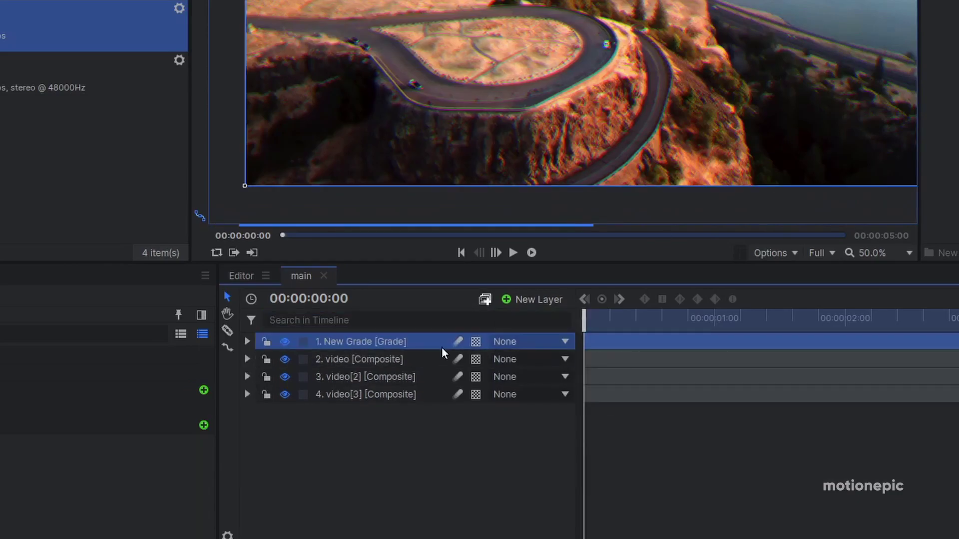
right_click(417, 346)
click(452, 318)
text(noise)
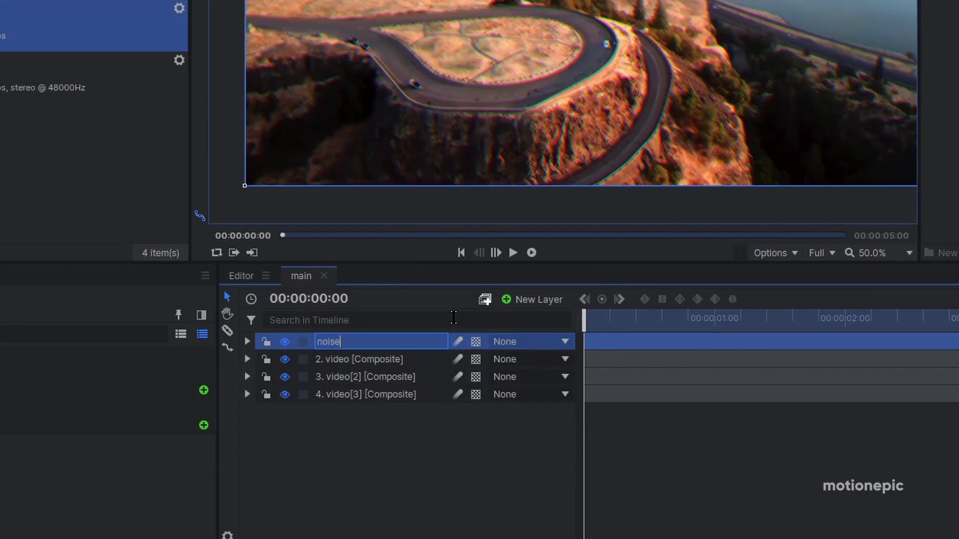
key(Return)
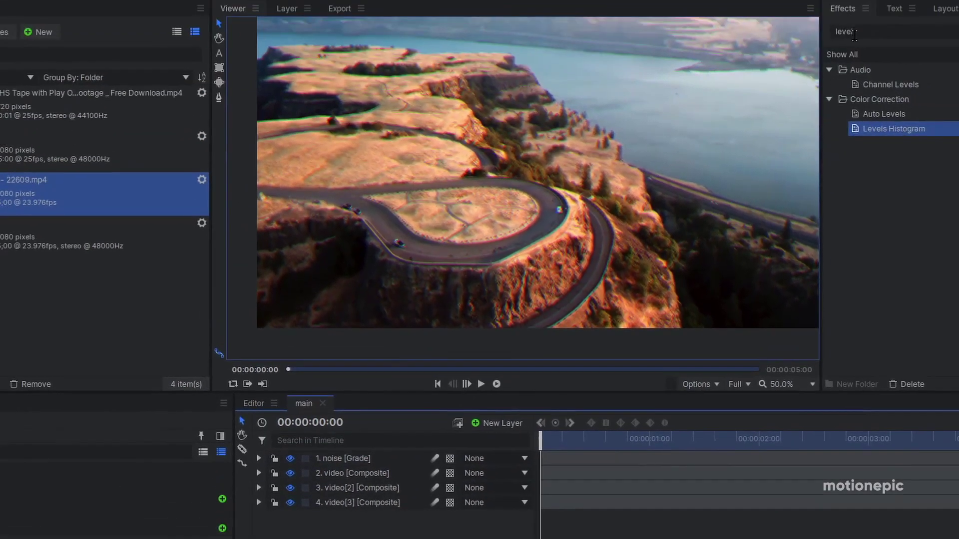
Apply the Noise effect to the noise layer with 20% Amount and Monochrome on.
double_click(858, 31)
text(noise)
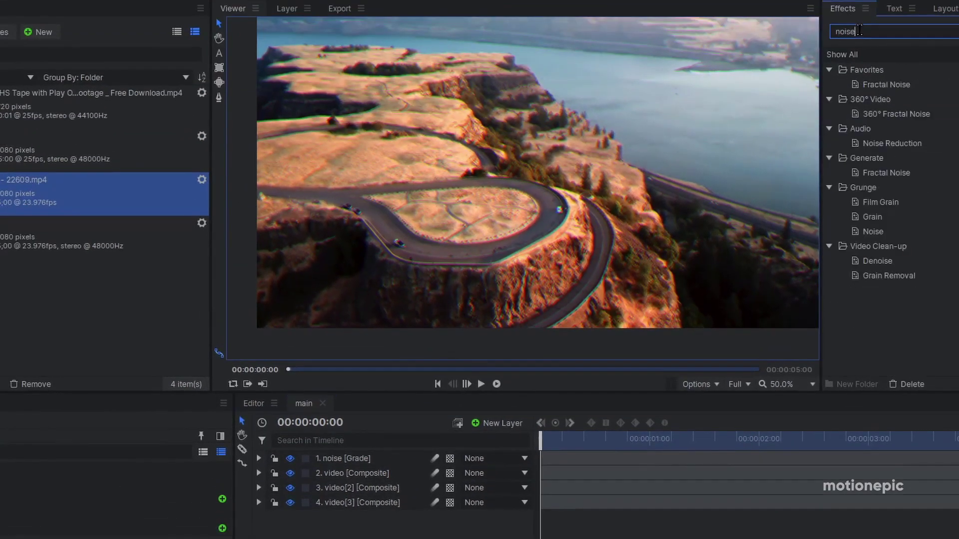
mouse_move(873, 231)
mouse_down()
mouse_move(320, 474)
mouse_move(341, 455)
mouse_up()
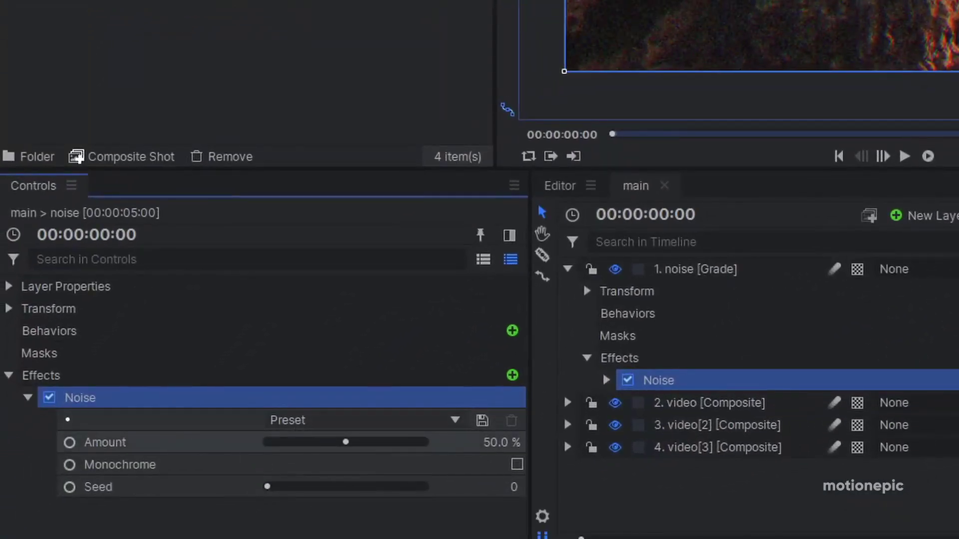
click(509, 444)
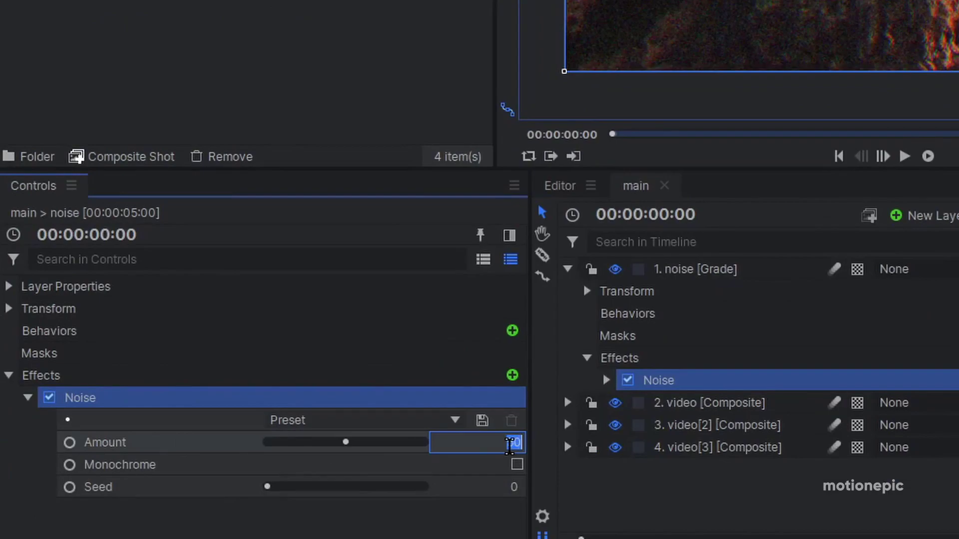
text(20)
key(Return)
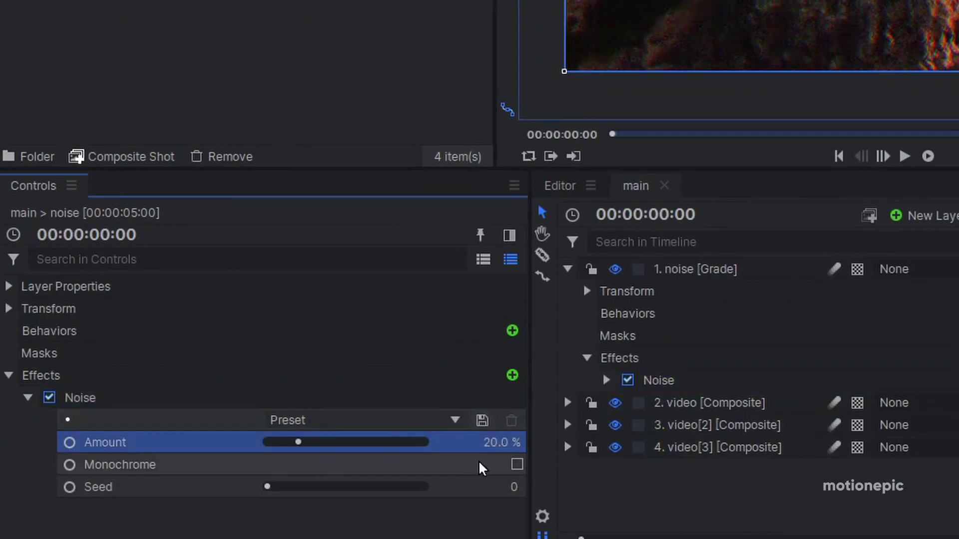
click(516, 465)
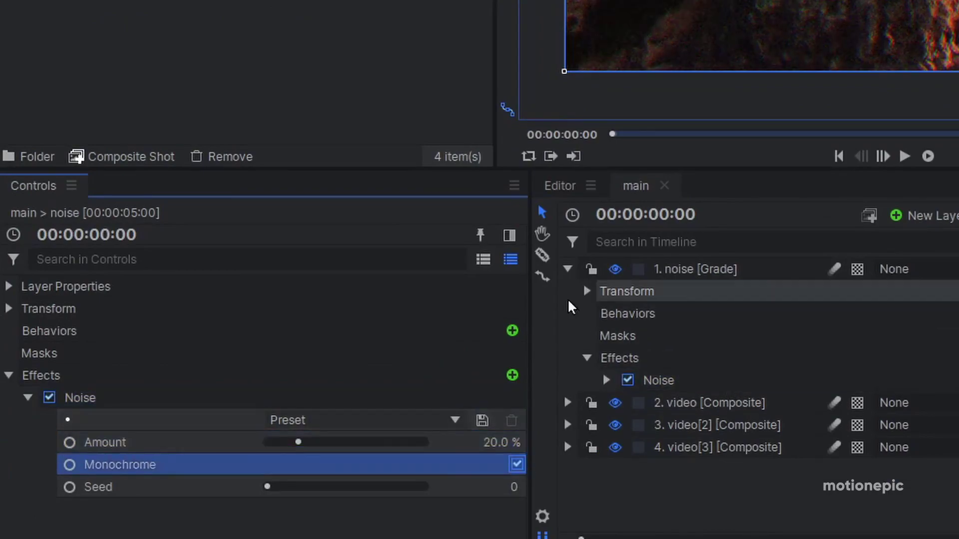
click(567, 269)
Add another grade layer named grid.
click(926, 217)
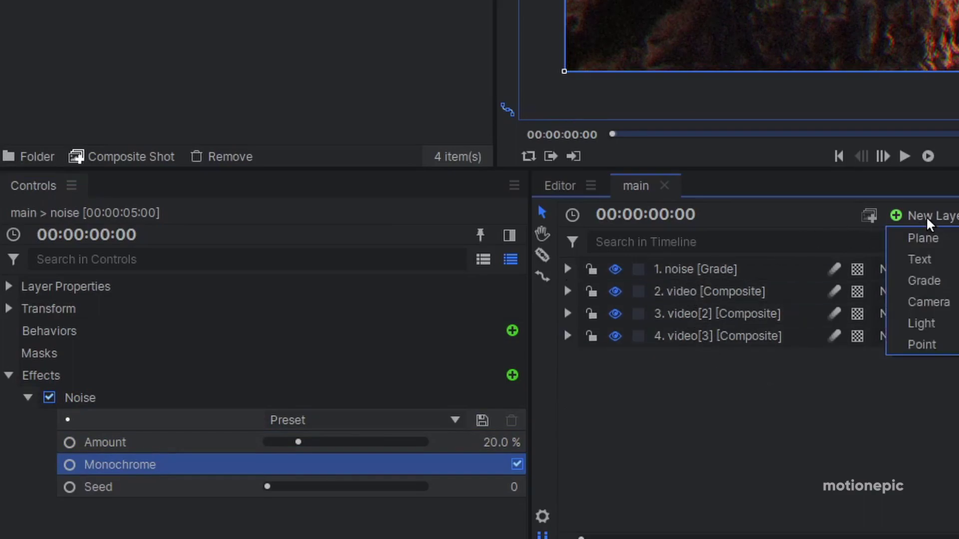
click(921, 288)
right_click(737, 273)
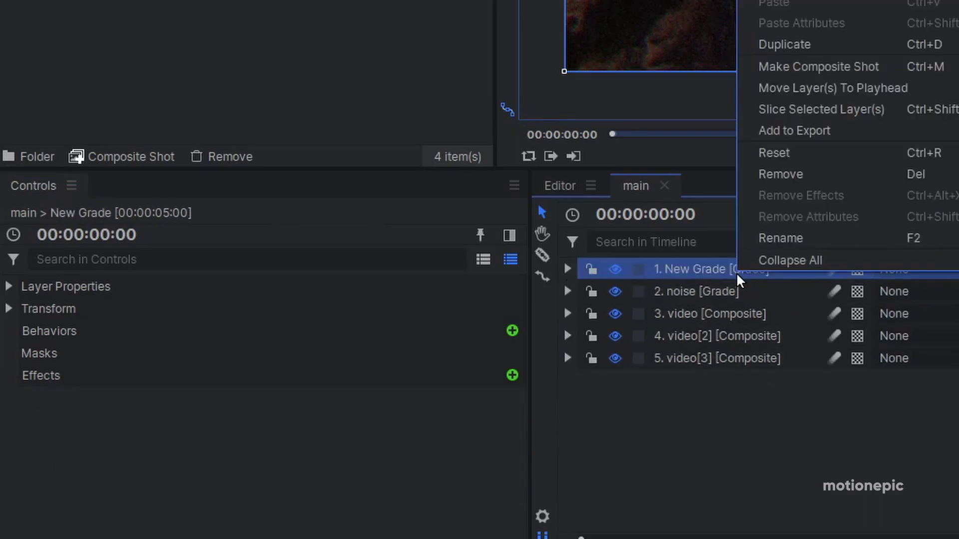
click(779, 238)
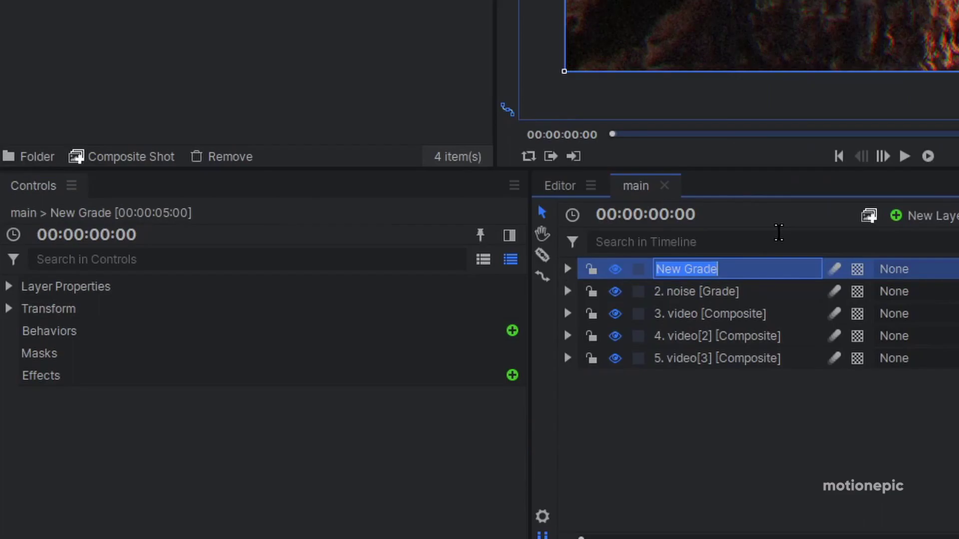
text(grid)
key(Return)
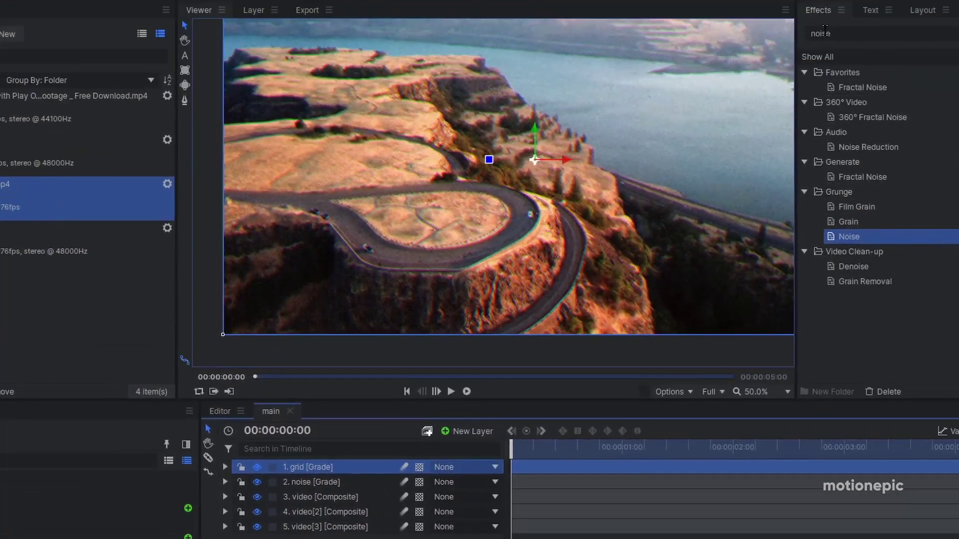
Apply the Grid effect to the grid layer and drag its handles into dense horizontal lines.
double_click(834, 35)
text(g)
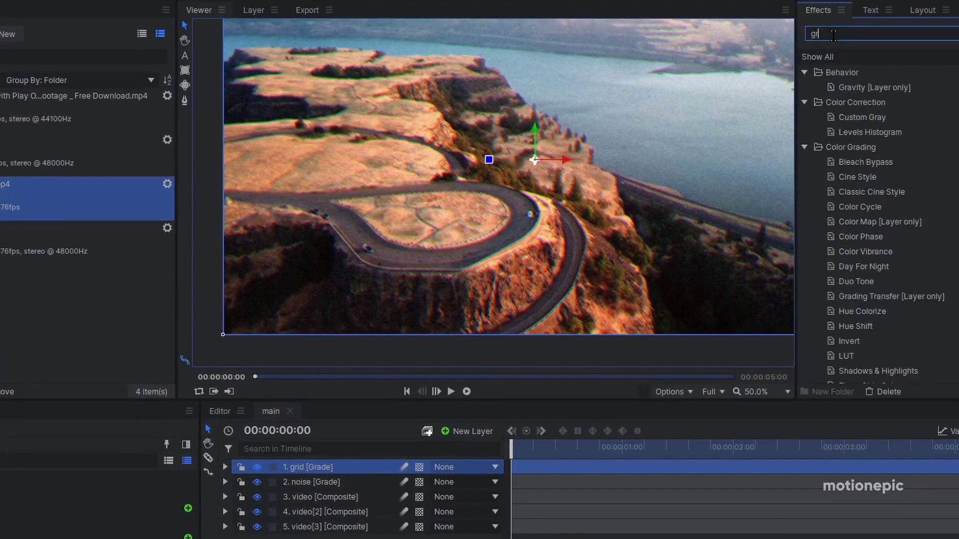
text(rid)
drag(843, 87, 326, 430)
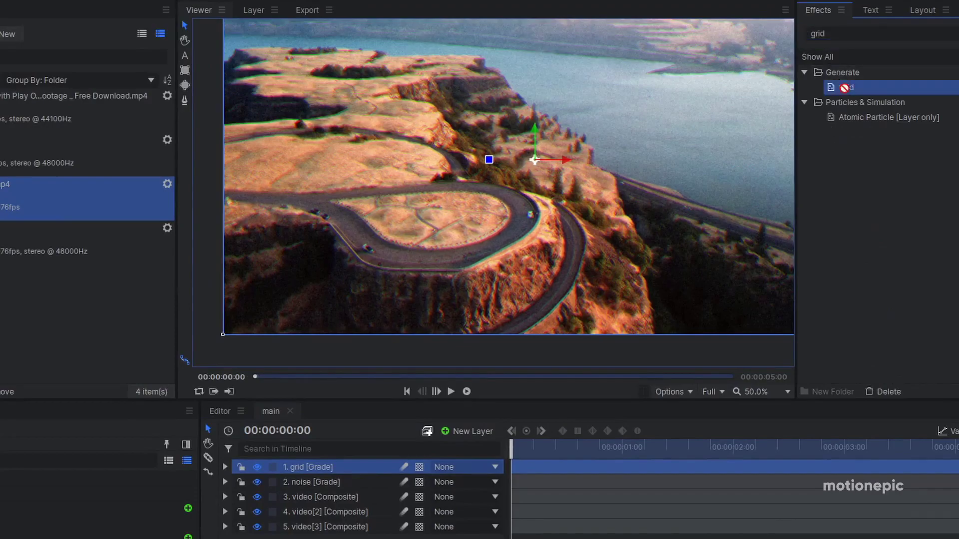
drag(292, 468, 292, 469)
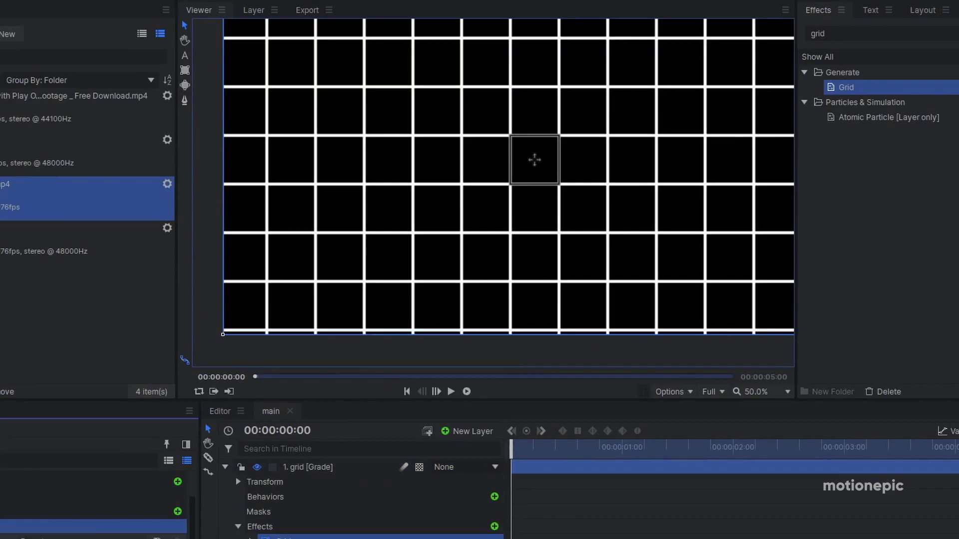
scroll(569, 118, down, 2)
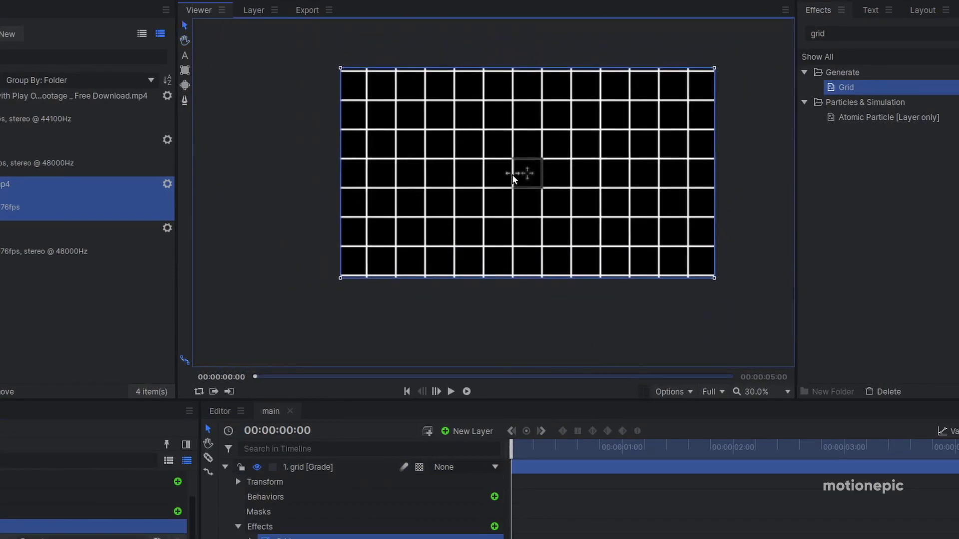
drag(512, 174, 335, 173)
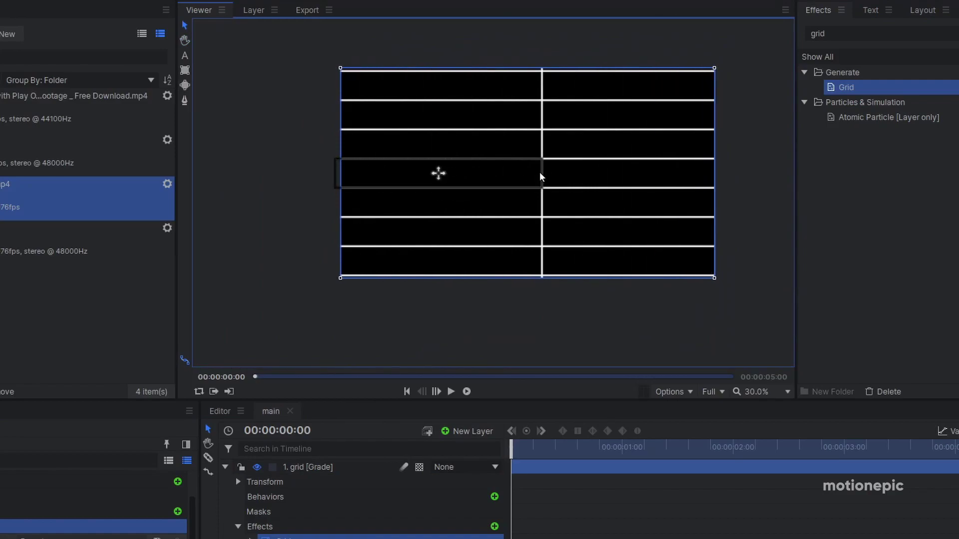
drag(542, 174, 727, 175)
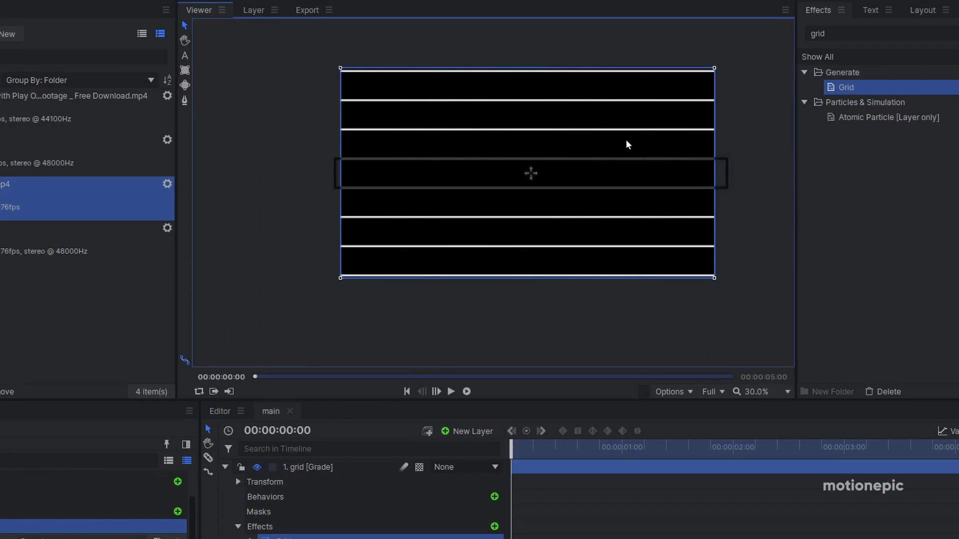
drag(599, 158, 611, 186)
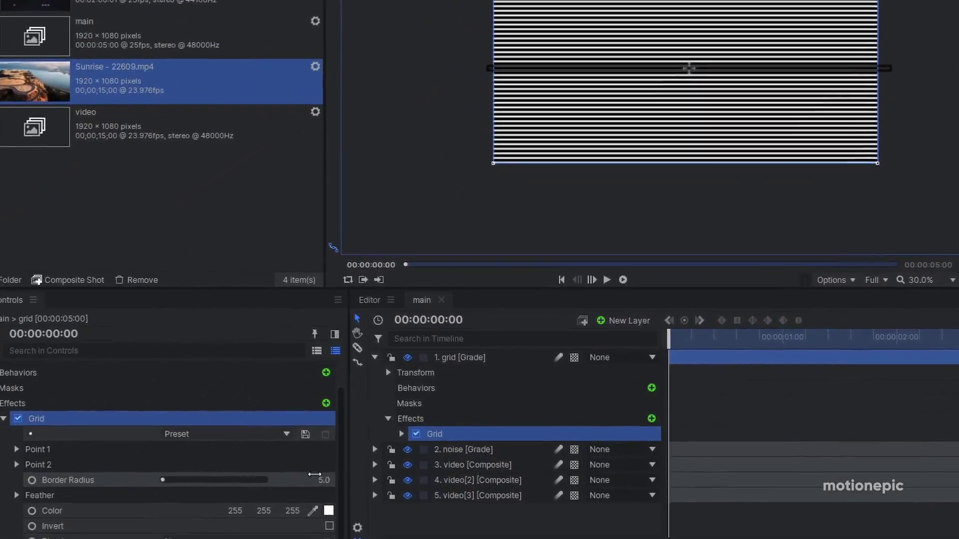
Set the grid Border Radius to 0.5 and both feather values to zero.
click(334, 464)
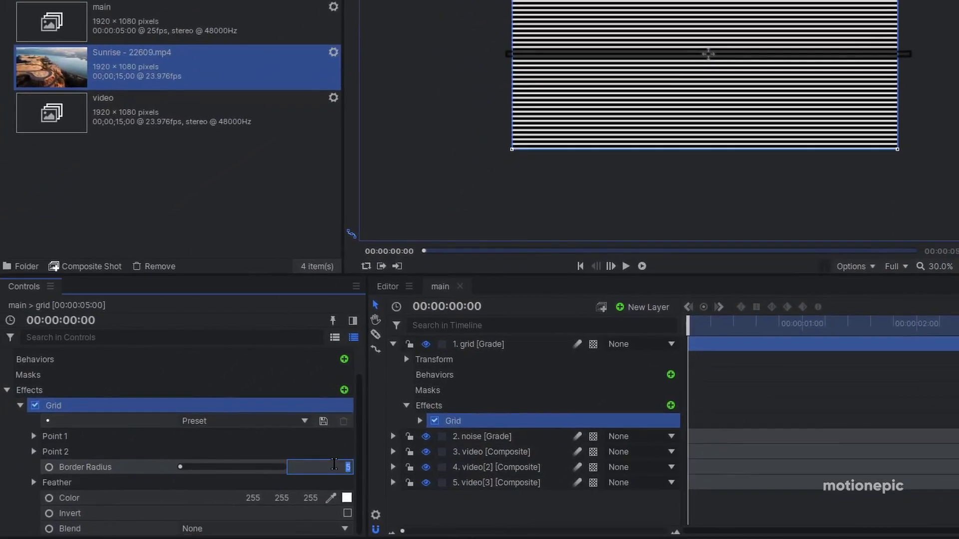
text(0.)
key(Return)
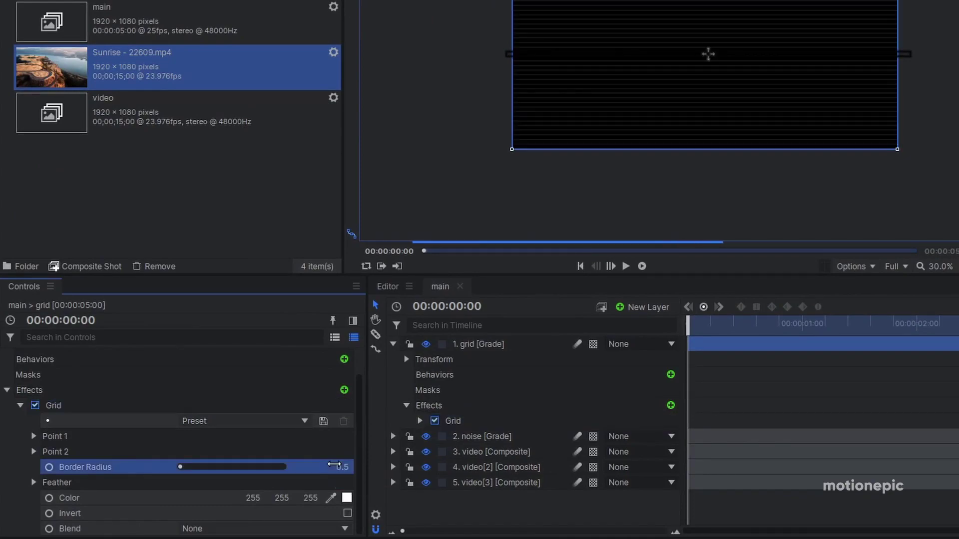
click(33, 482)
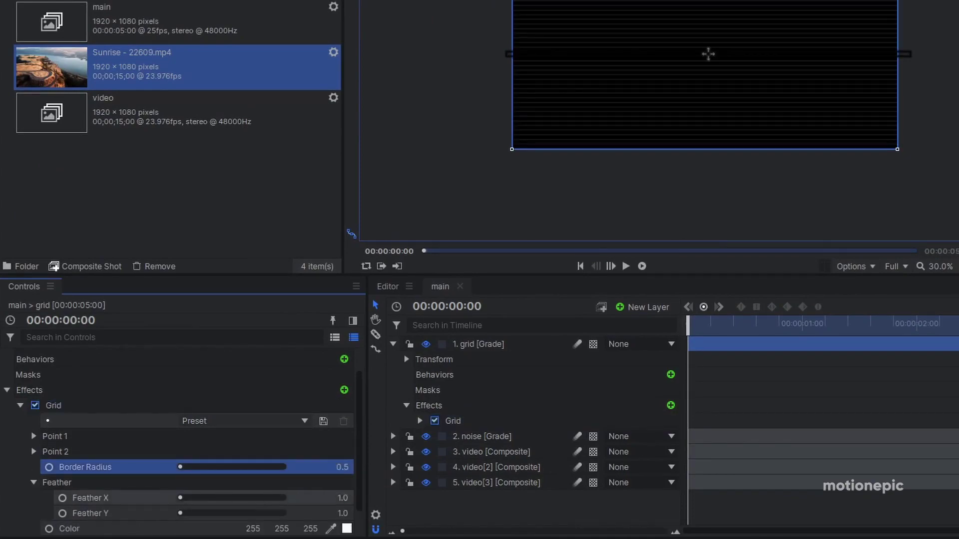
click(341, 498)
text(0)
click(95, 509)
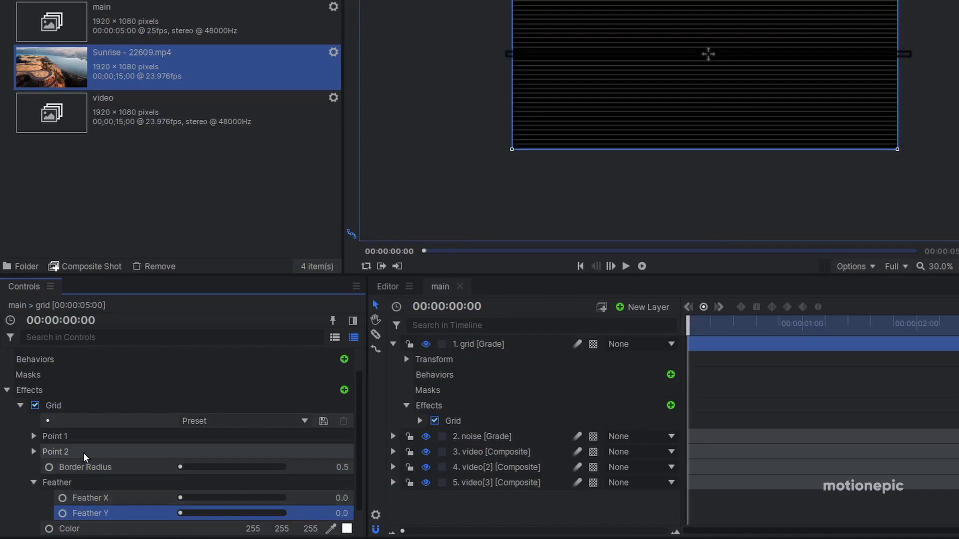
scroll(81, 452, down, 2)
Make the grid lines black (0 0 0) and pick a blend mode to merge them into the footage.
click(252, 497)
text(0)
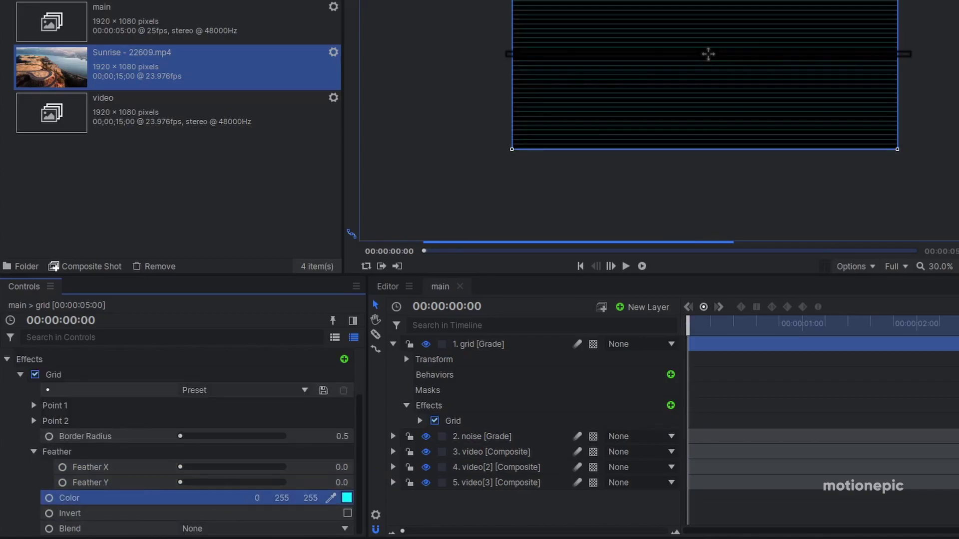
key(Tab)
text(0)
key(Tab)
text(0)
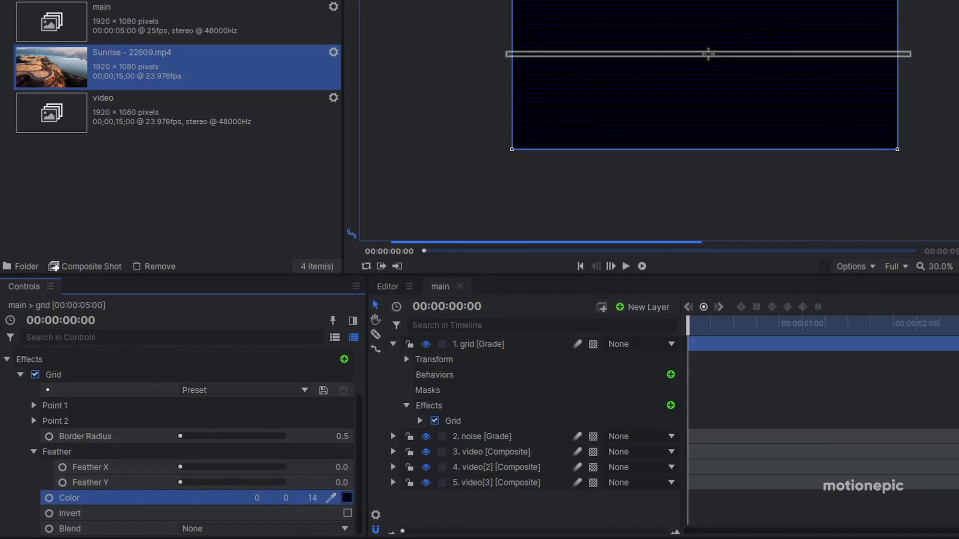
click(187, 529)
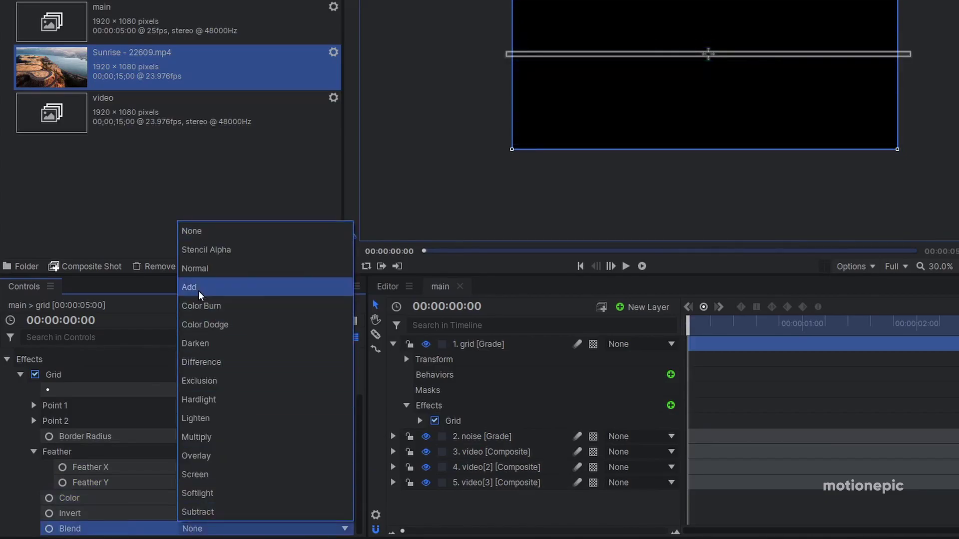
click(193, 268)
scroll(597, 60, up, 4)
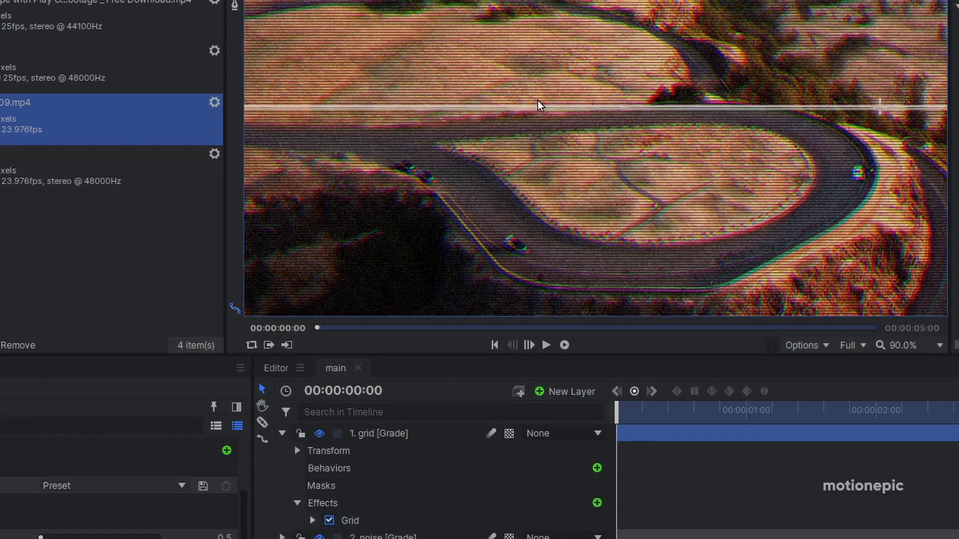
scroll(537, 106, down, 3)
scroll(538, 106, down, 2)
scroll(537, 105, down, 1)
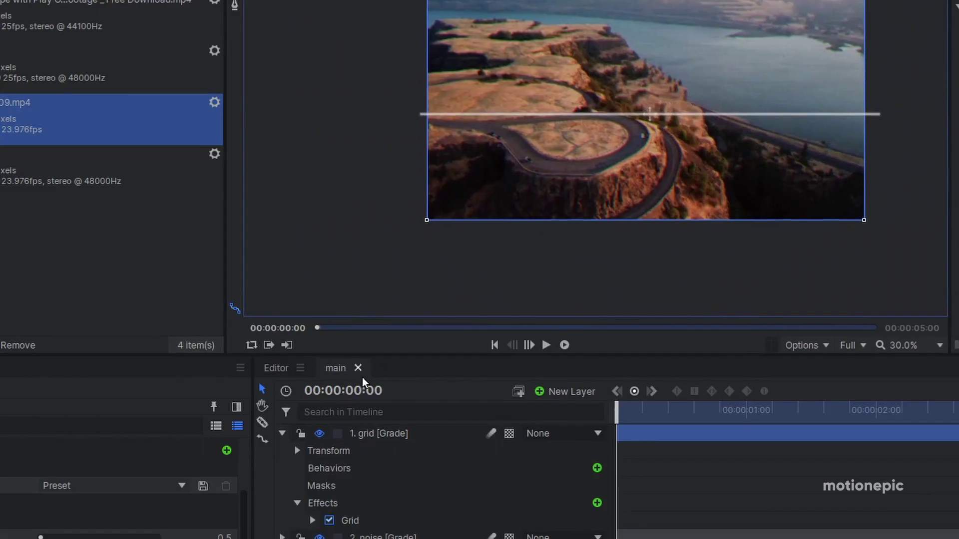
Add a new grade layer and rename it 'letterbox'.
click(284, 433)
click(568, 391)
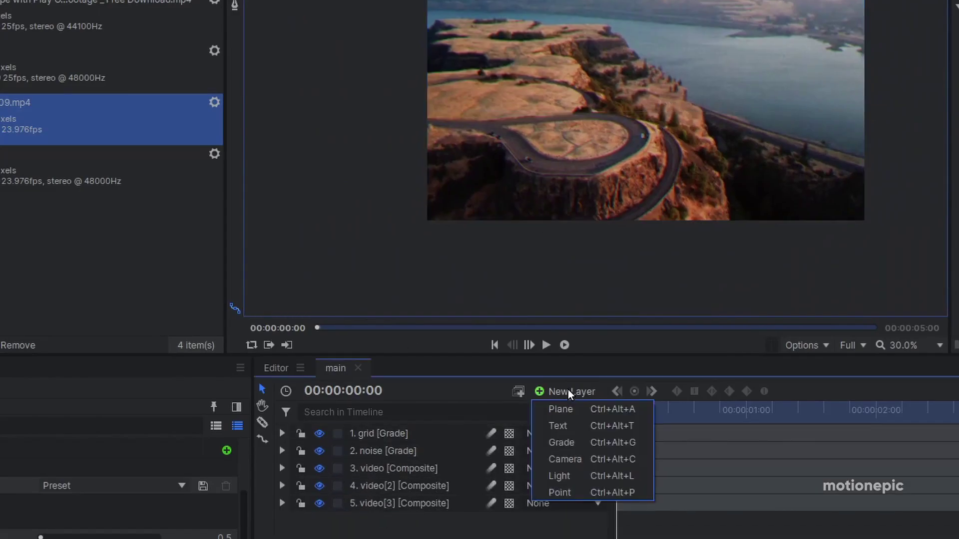
click(571, 439)
right_click(385, 433)
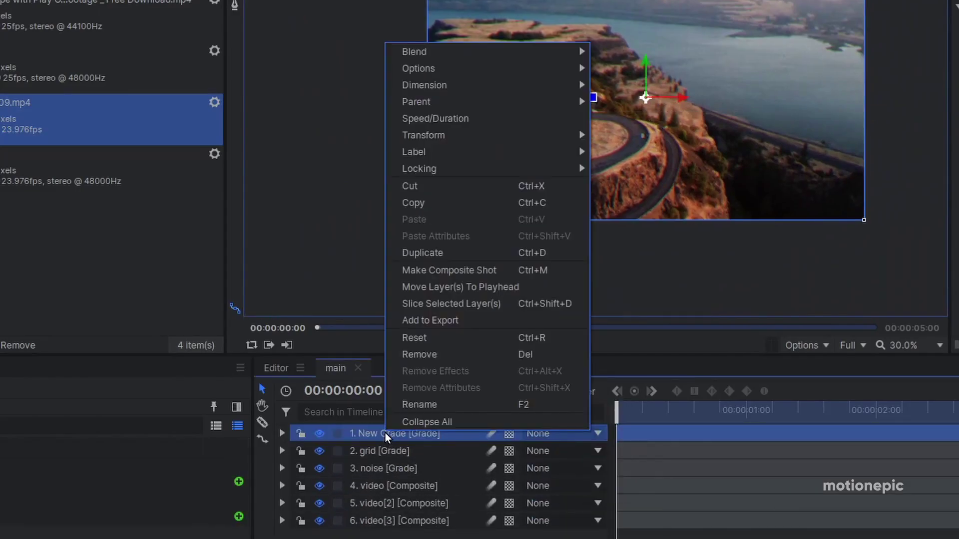
click(419, 405)
text(letterbox)
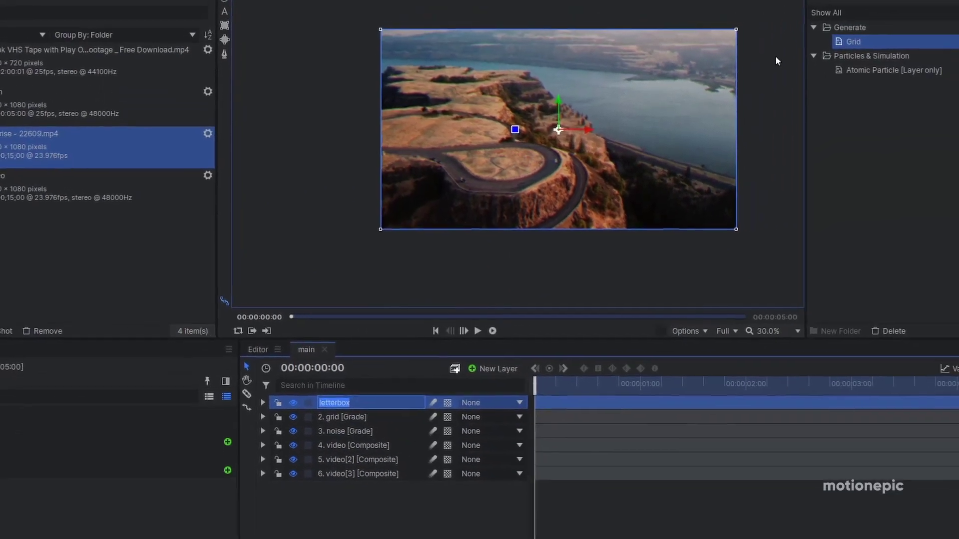
key(Return)
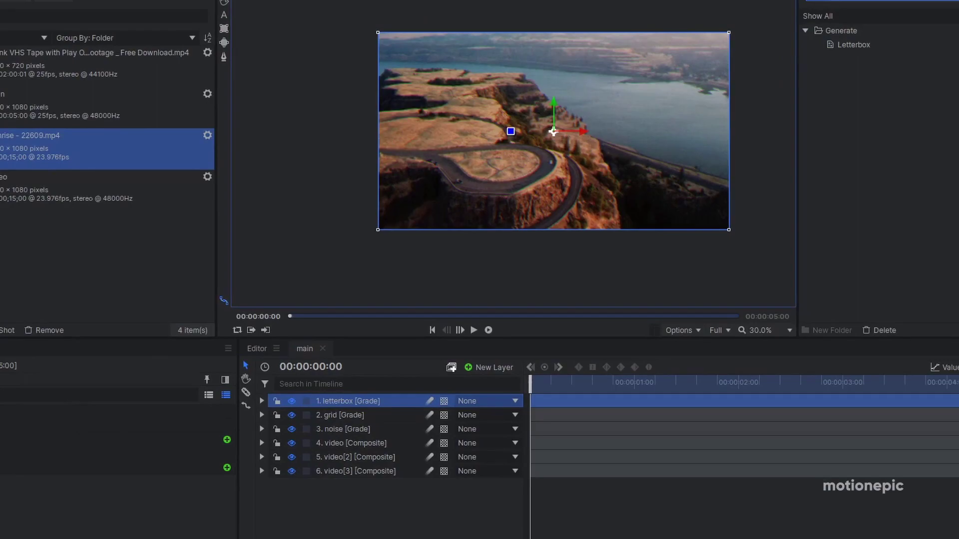
Apply the Letterbox effect to the letterbox layer with a 4:3 aspect ratio.
click(352, 400)
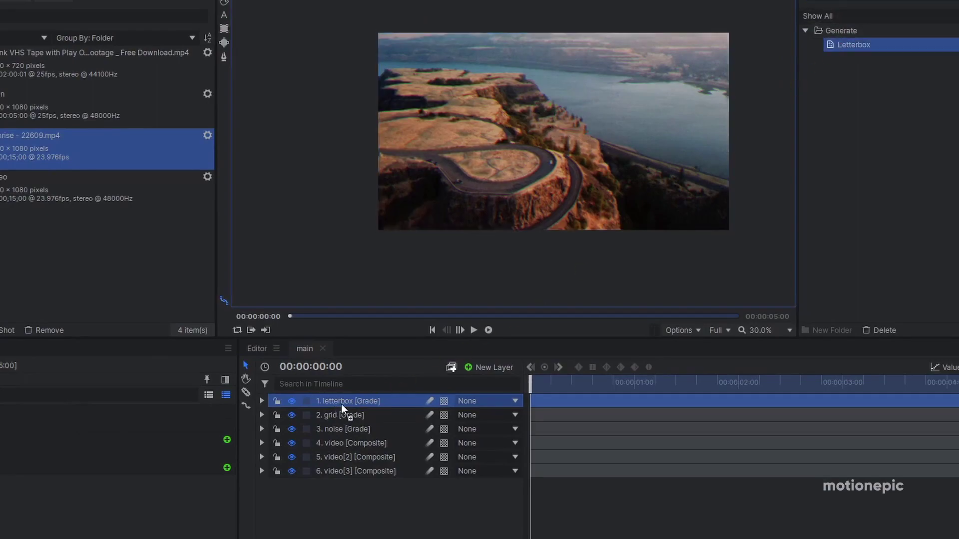
drag(342, 405, 341, 405)
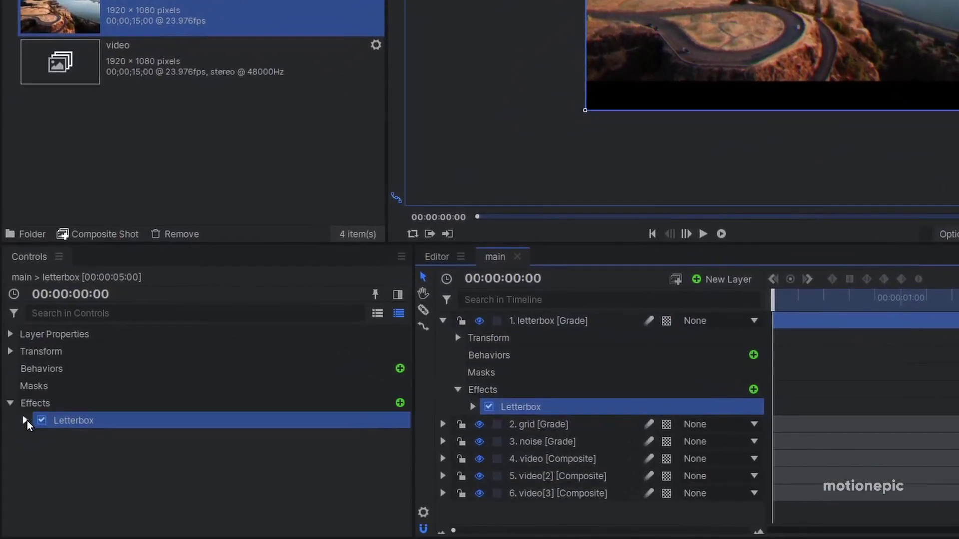
click(24, 420)
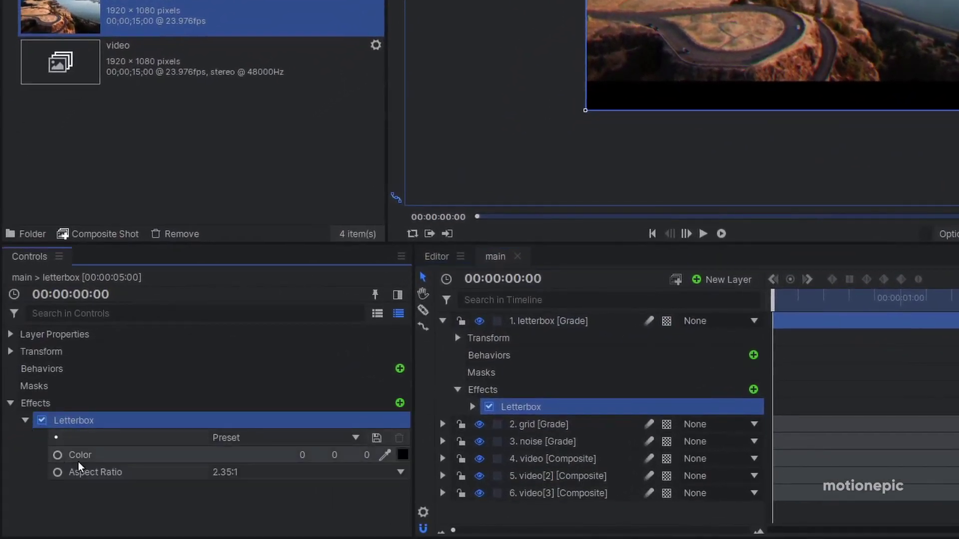
click(240, 473)
click(233, 424)
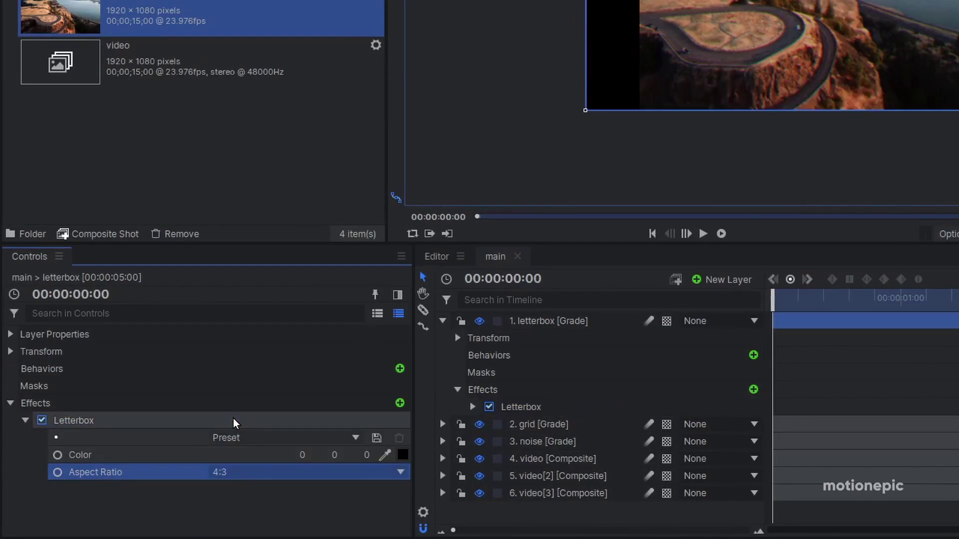
click(449, 318)
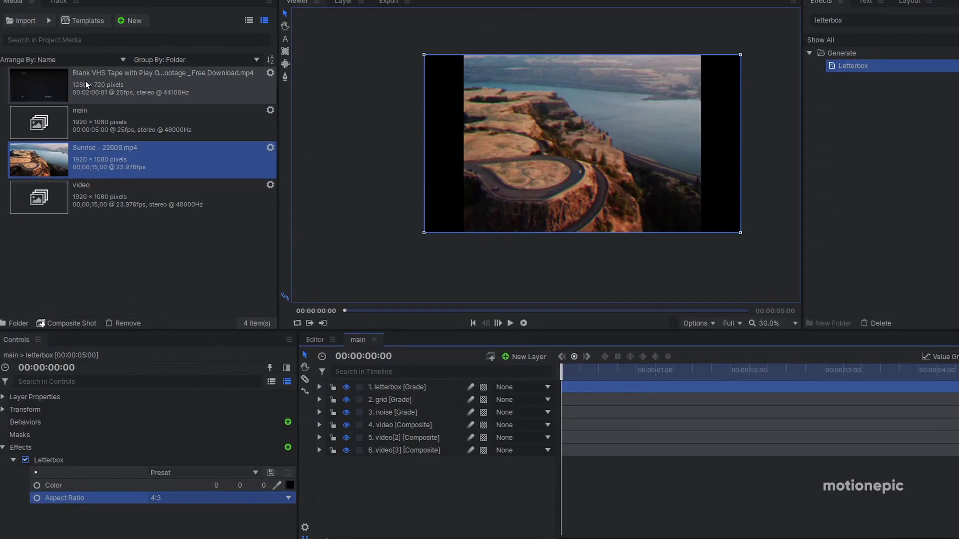
Place the blank VHS tape clip as the top layer, scaled to fill the frame, with Add blending.
click(86, 81)
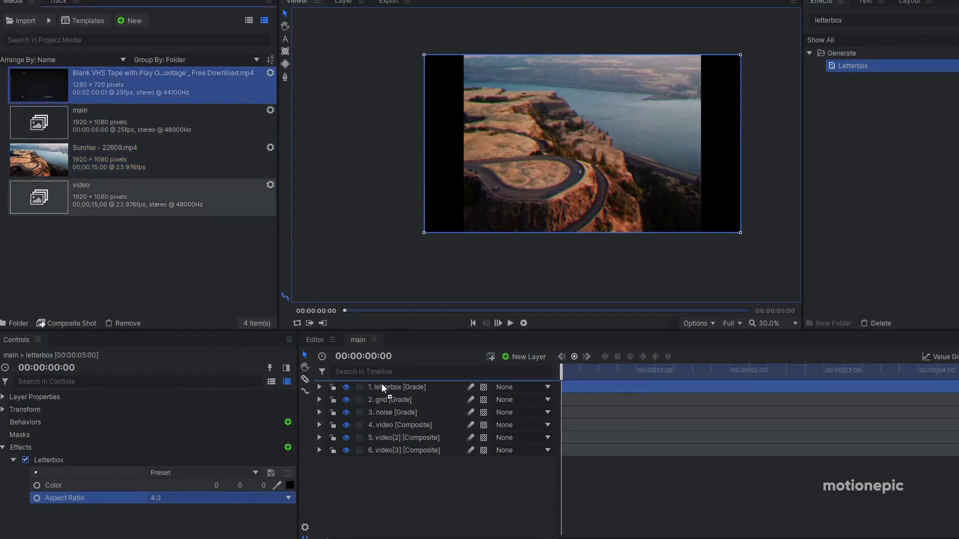
drag(381, 383, 382, 384)
scroll(584, 152, up, 1)
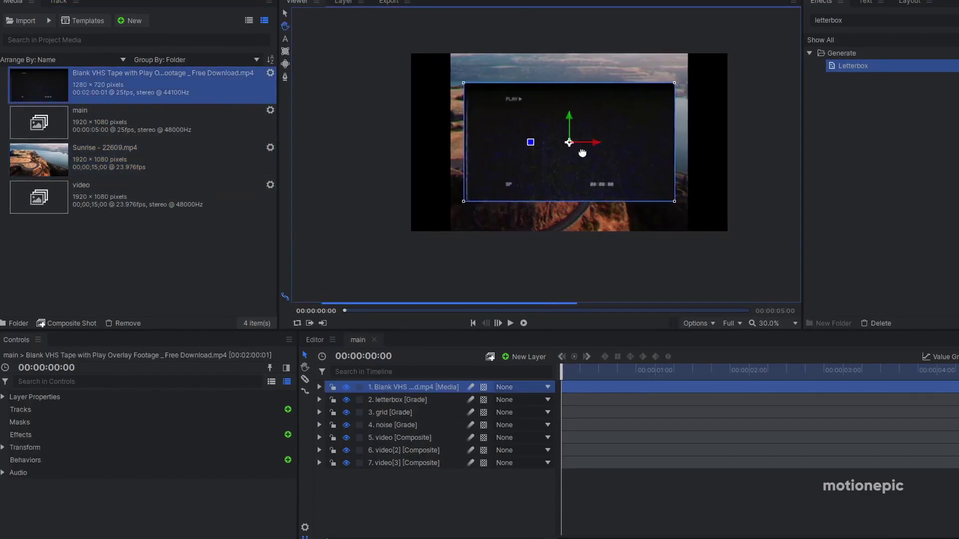
scroll(559, 149, up, 1)
scroll(555, 153, up, 1)
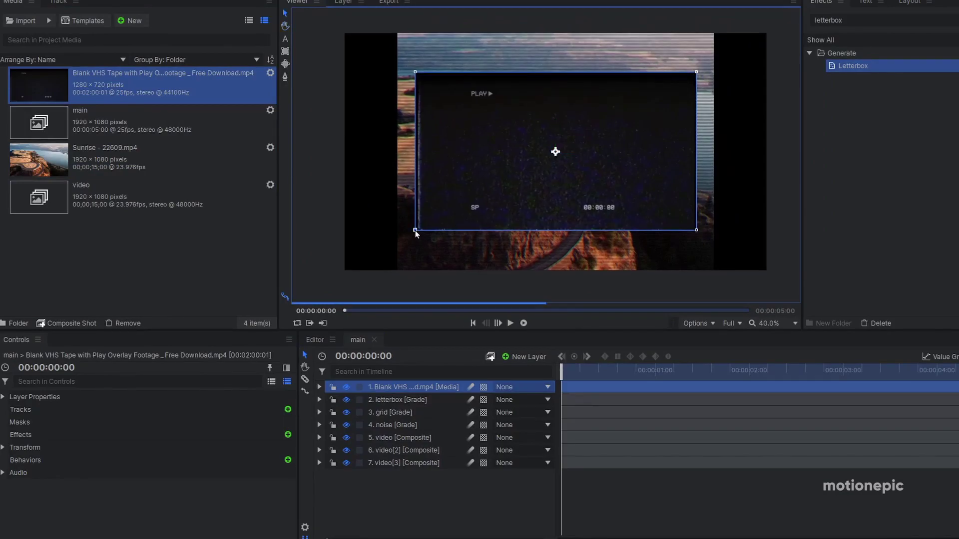
drag(416, 230, 398, 272)
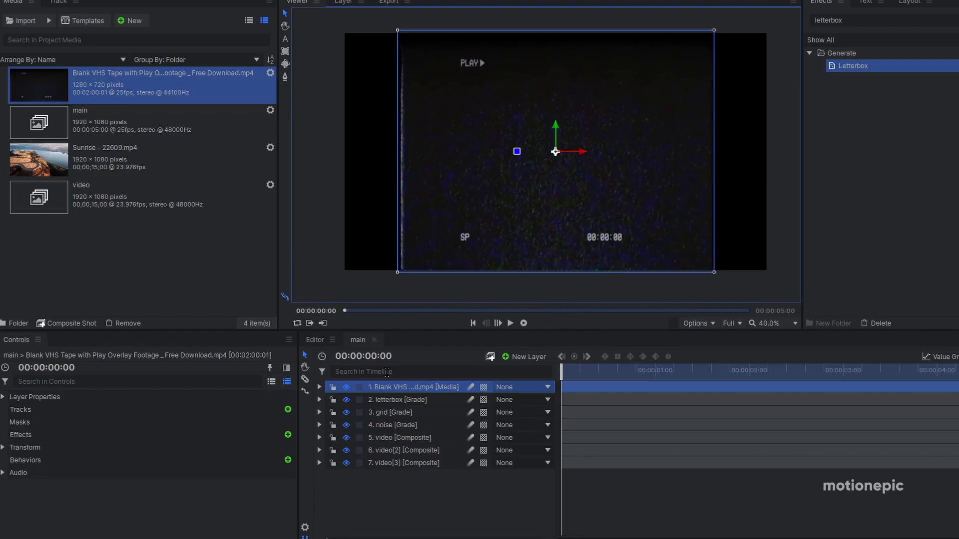
right_click(416, 387)
mouse_move(449, 86)
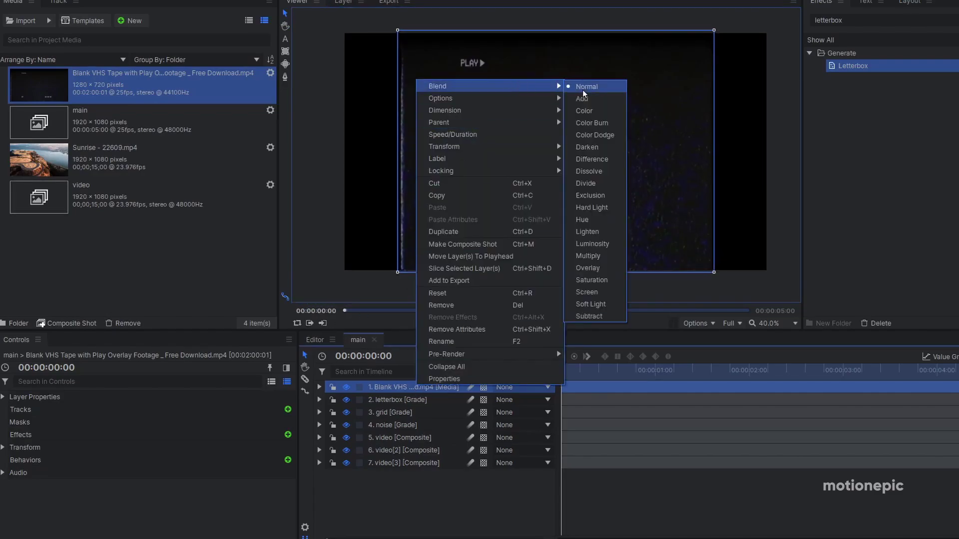
click(585, 99)
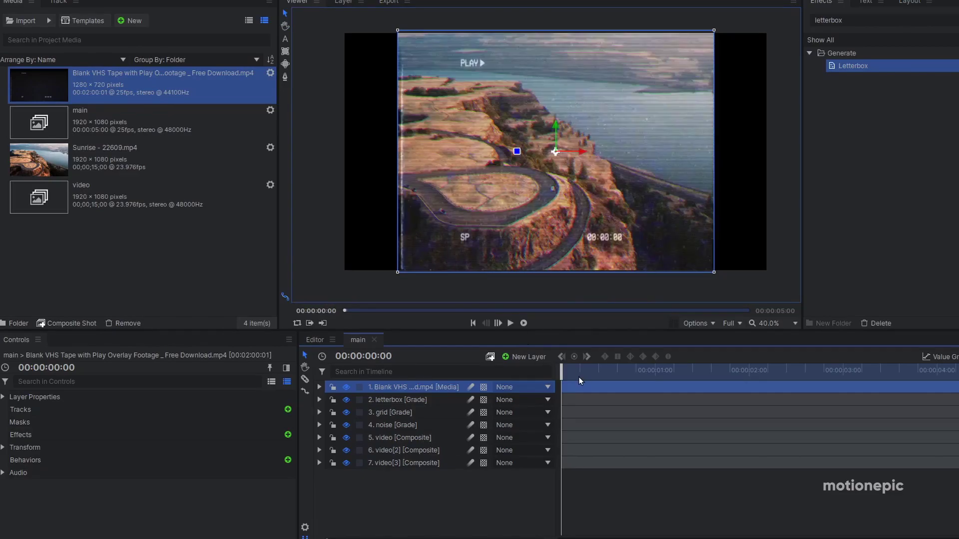
Preview the composite, then set the VHS overlay's Transform opacity to 50%.
click(508, 324)
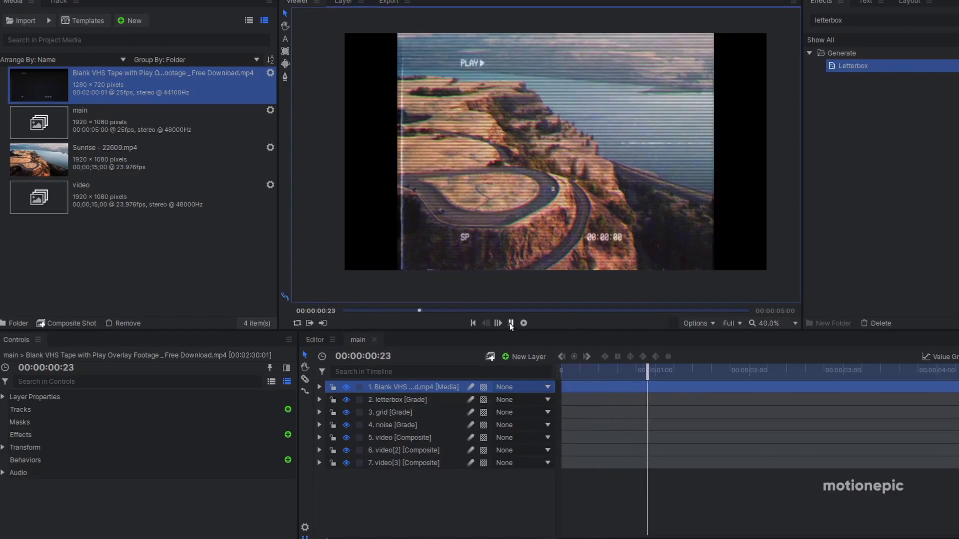
click(510, 324)
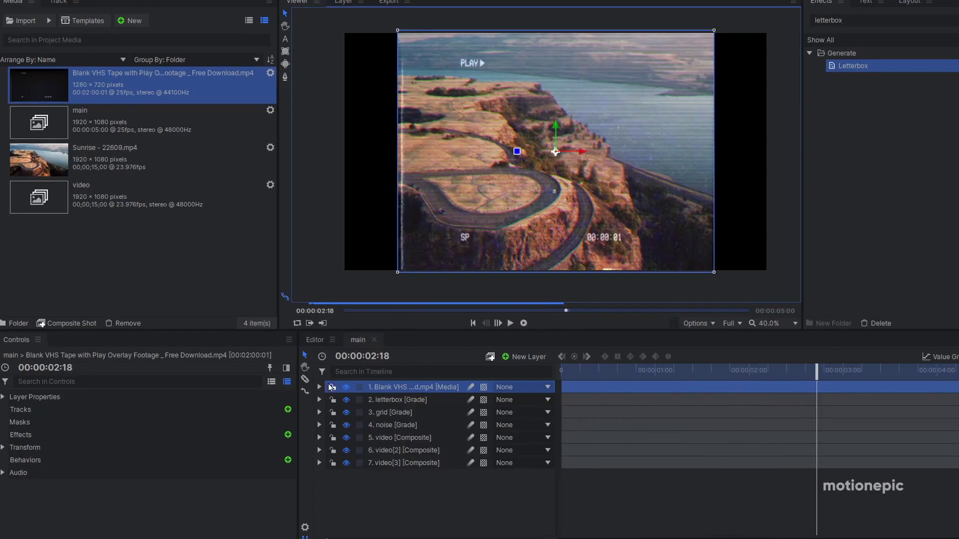
click(319, 388)
click(330, 438)
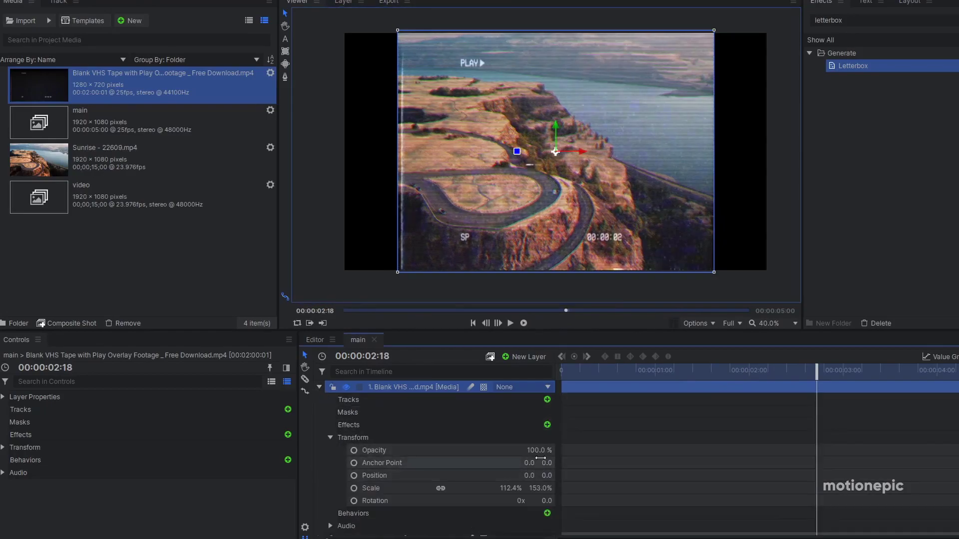
click(544, 450)
text(50)
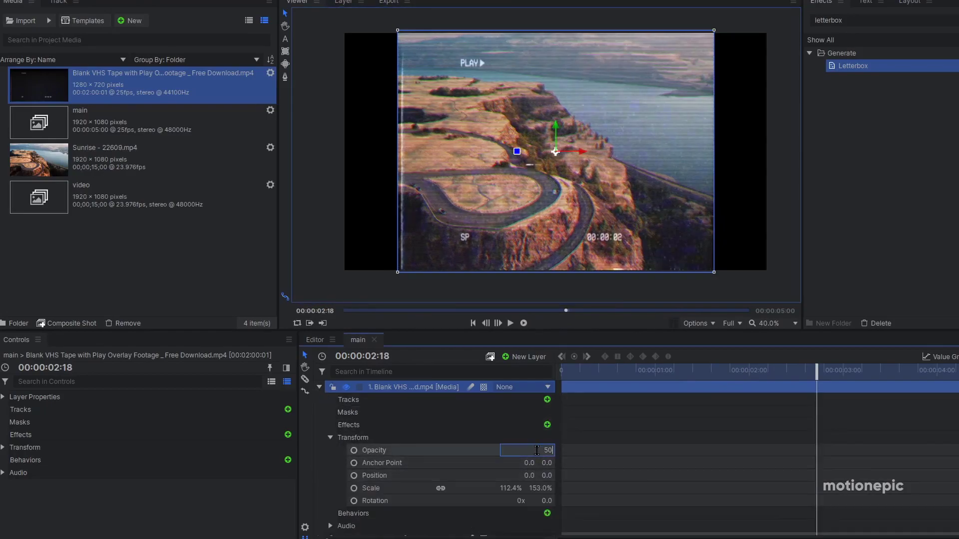
key(Return)
Preview the finished composite at adjusted playback quality, deselect the overlay, and go to the Editor timeline.
click(510, 323)
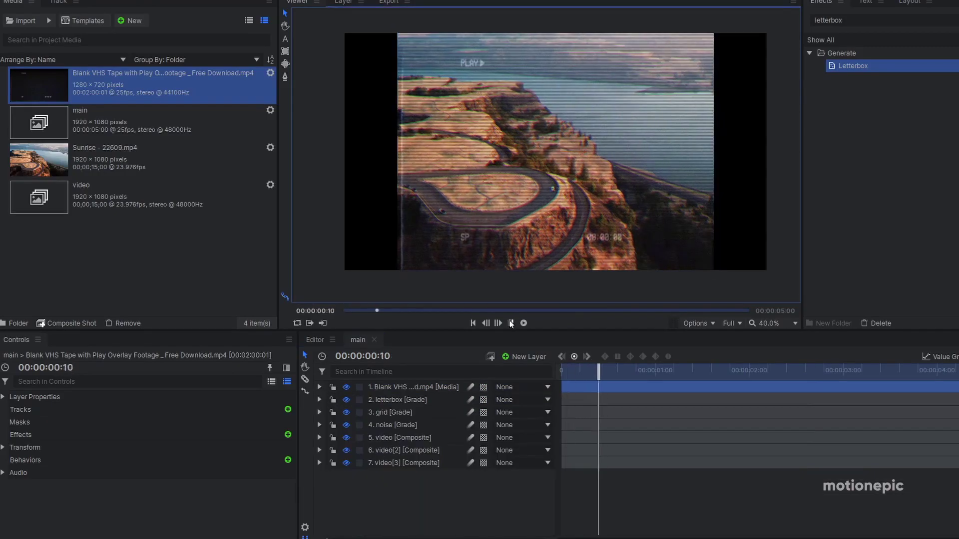
click(510, 323)
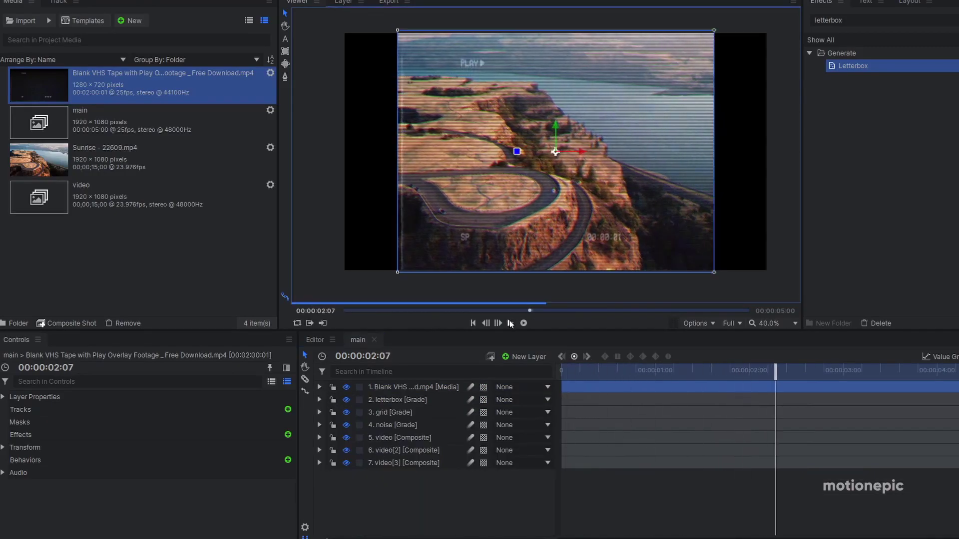
click(736, 323)
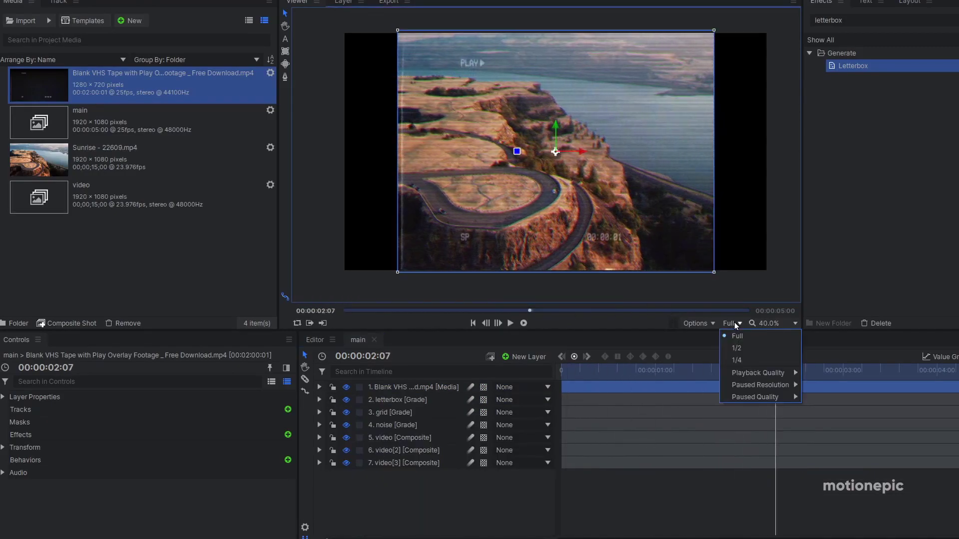
mouse_move(759, 372)
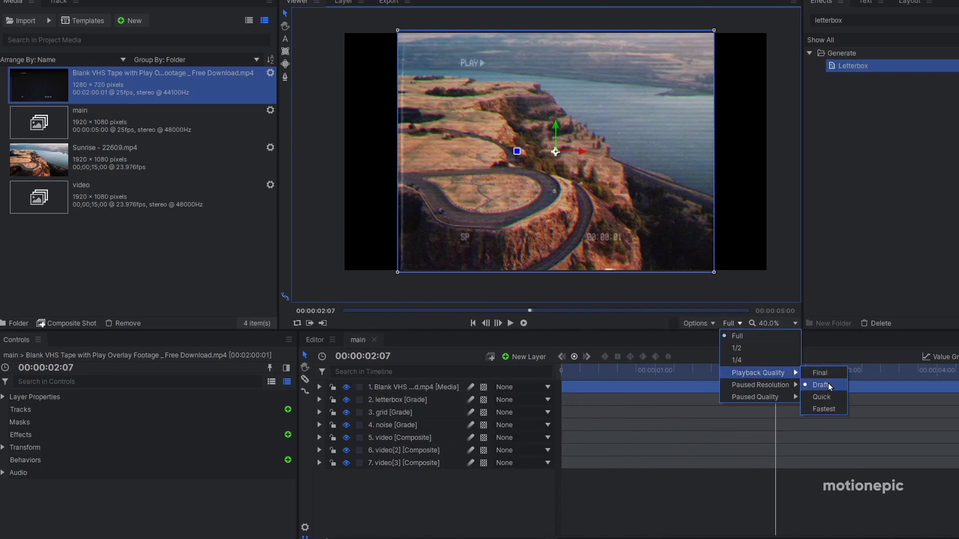
click(829, 383)
key(Home)
click(510, 325)
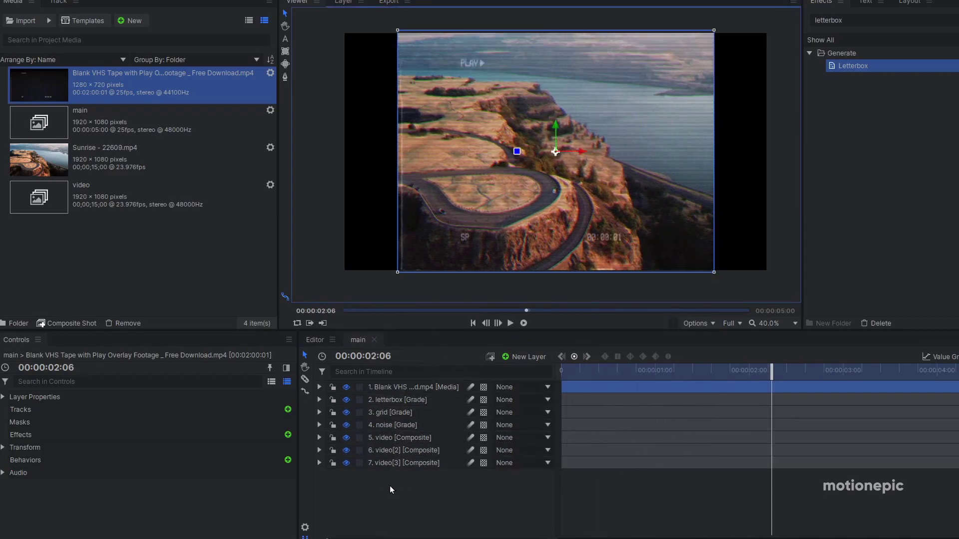
click(580, 394)
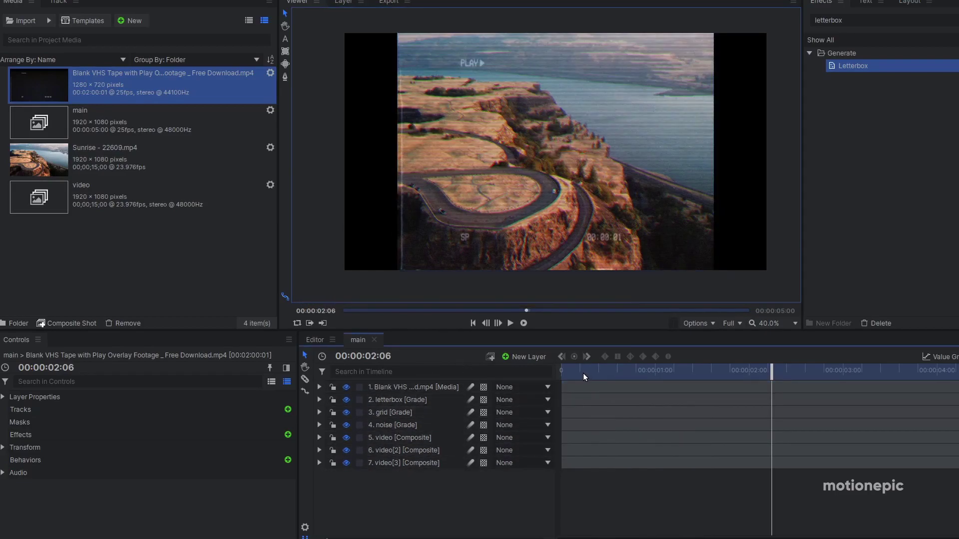
click(313, 339)
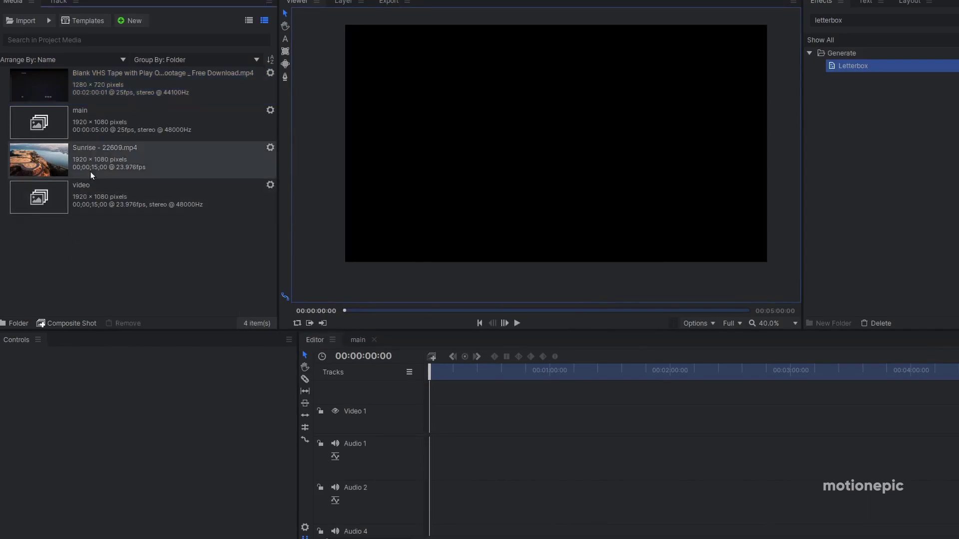
Add the Sunrise clip to the editor, keep sequence settings, apply Chromatic Aberration, and preview it.
mouse_move(76, 158)
mouse_down()
mouse_move(454, 411)
mouse_move(430, 420)
mouse_up()
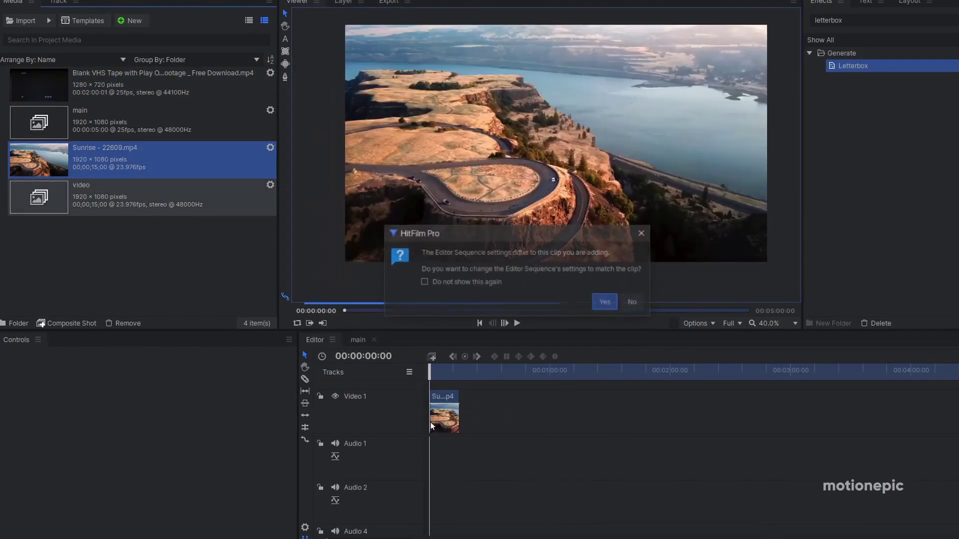
click(635, 304)
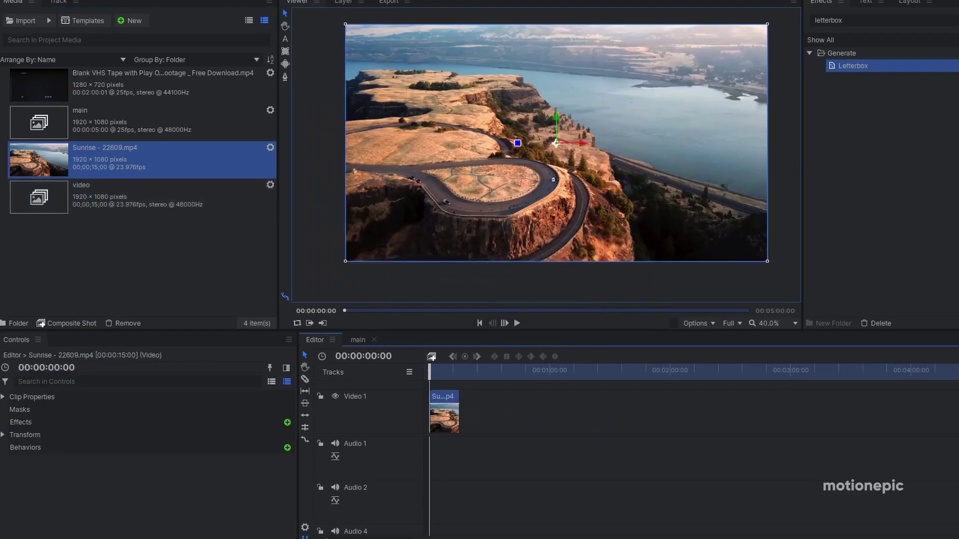
click(936, 22)
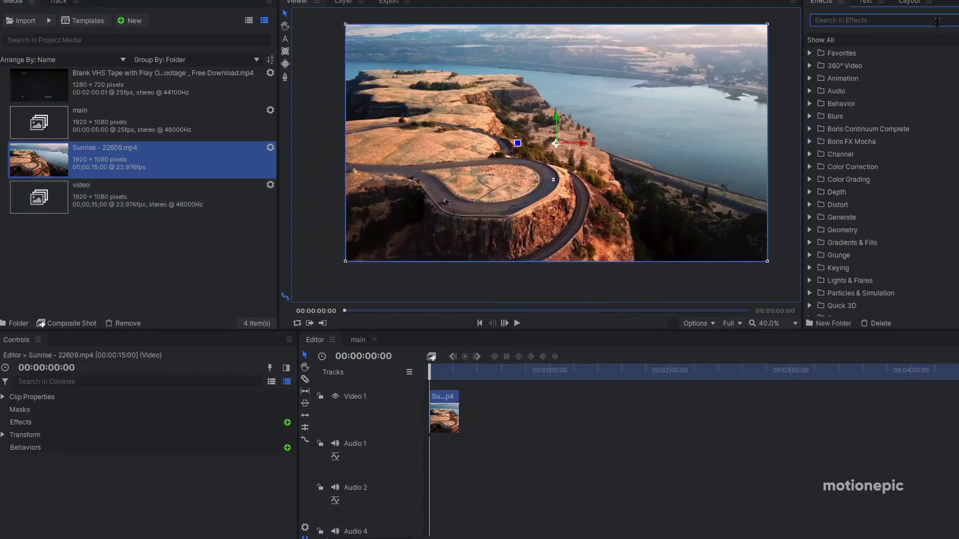
text(chrom)
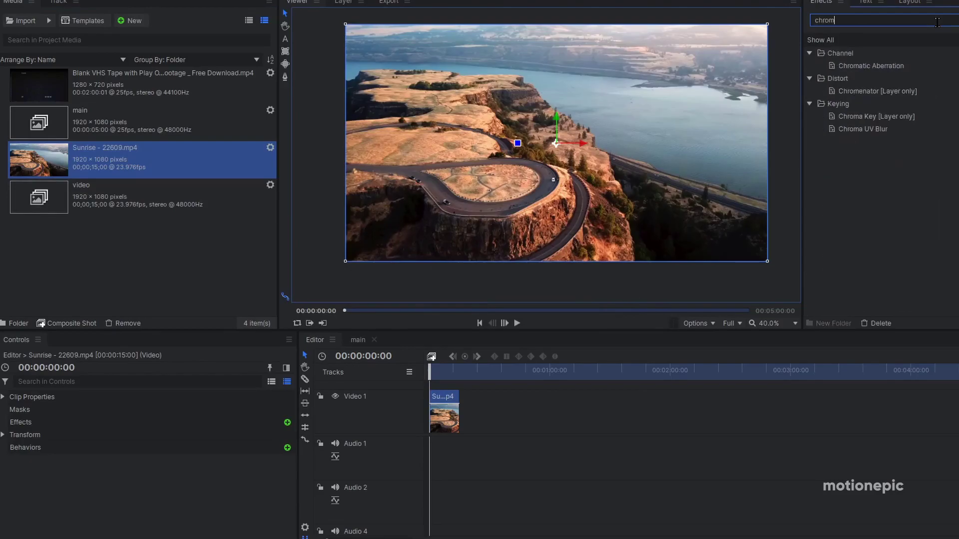
drag(870, 65, 443, 413)
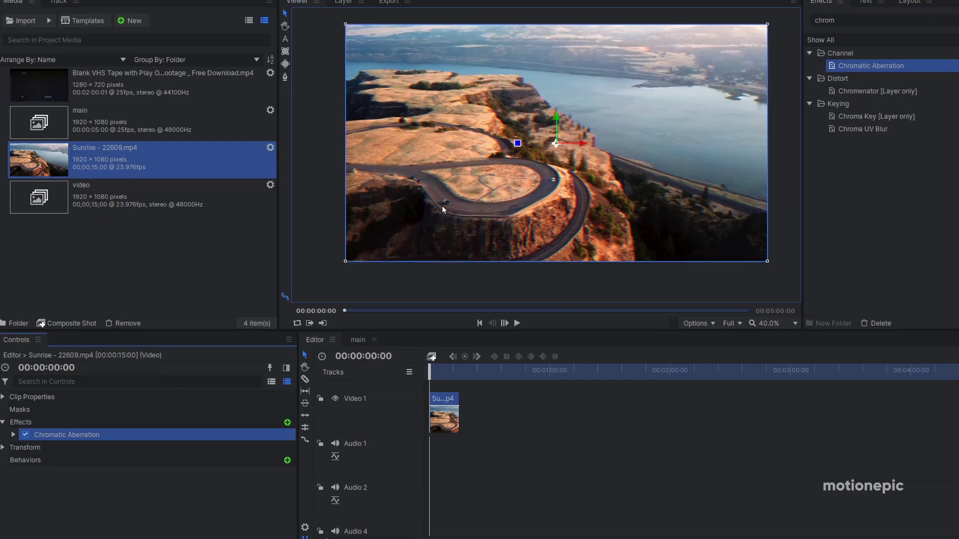
scroll(442, 206, up, 3)
scroll(443, 207, up, 4)
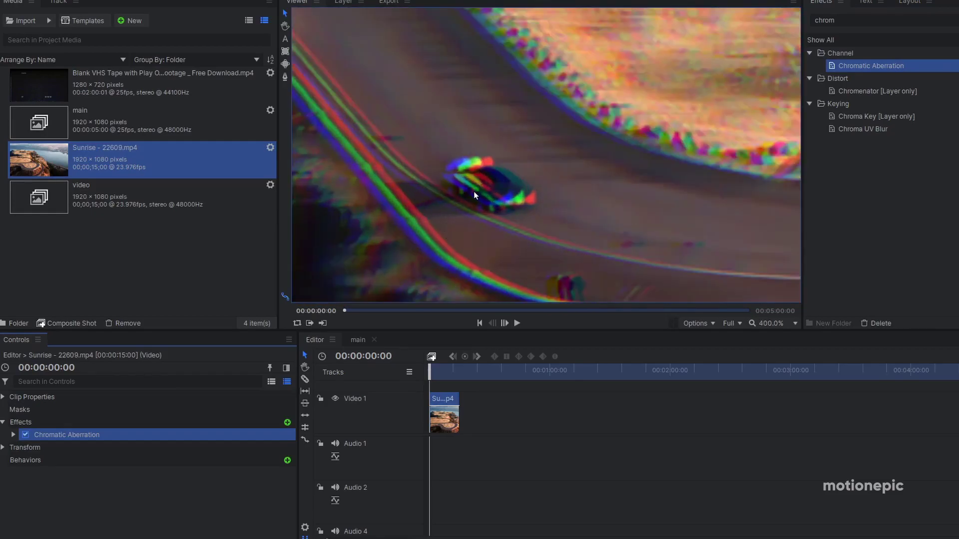
scroll(530, 167, down, 3)
scroll(531, 168, down, 1)
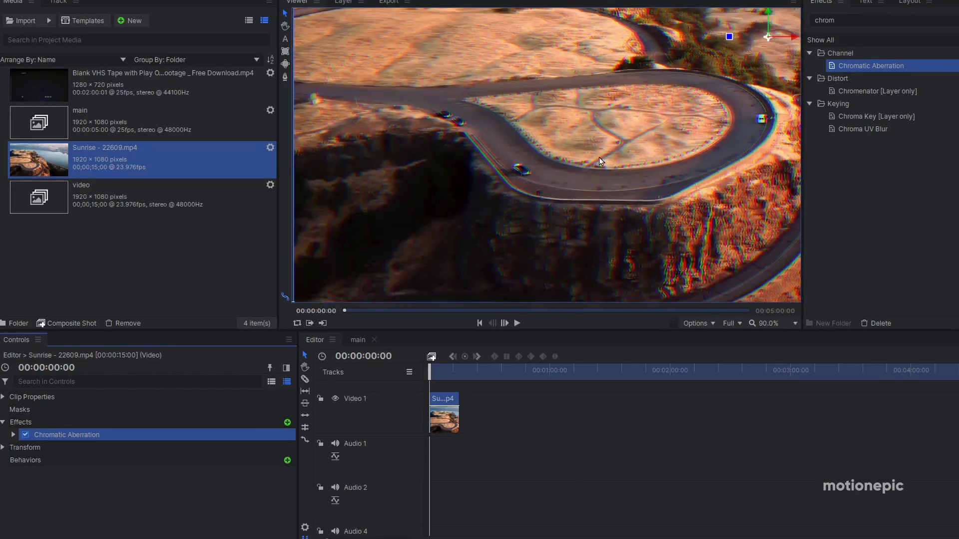
scroll(540, 181, down, 2)
scroll(541, 189, down, 2)
click(519, 321)
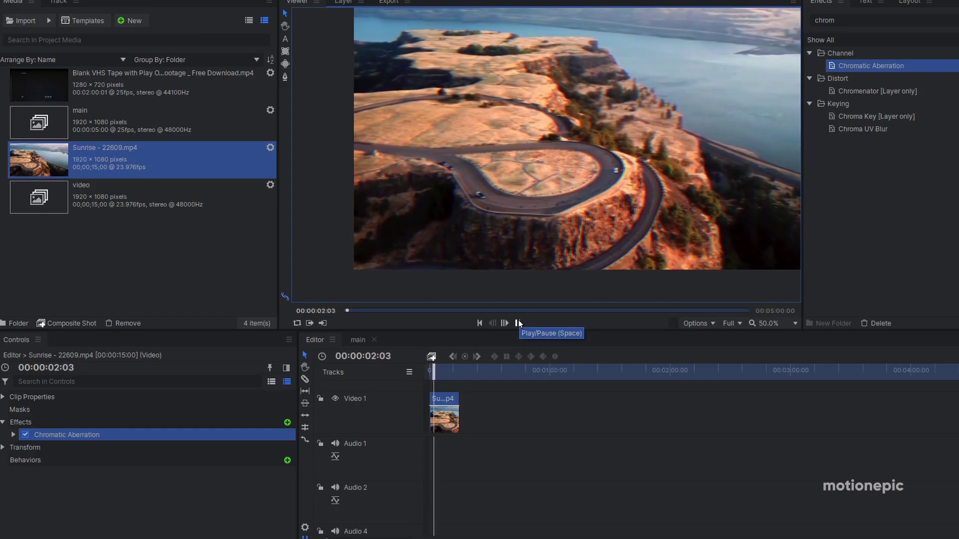
click(642, 177)
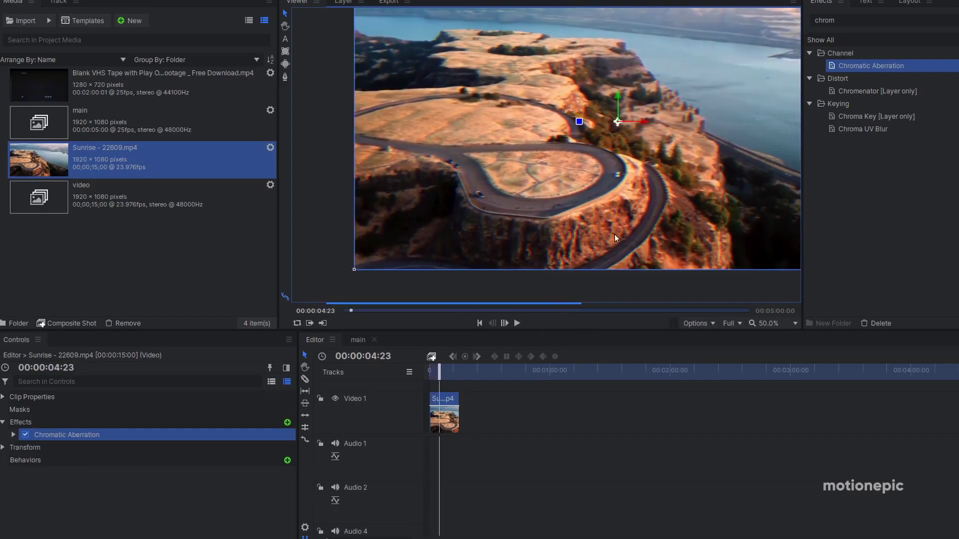
Apply Noise to the Sunrise clip with 20% amount and Monochrome on.
double_click(849, 21)
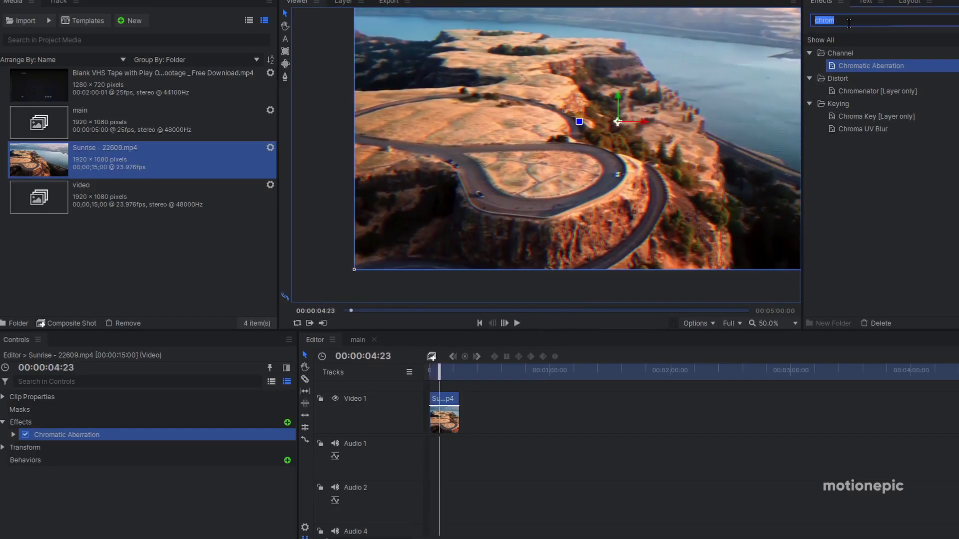
text(noise)
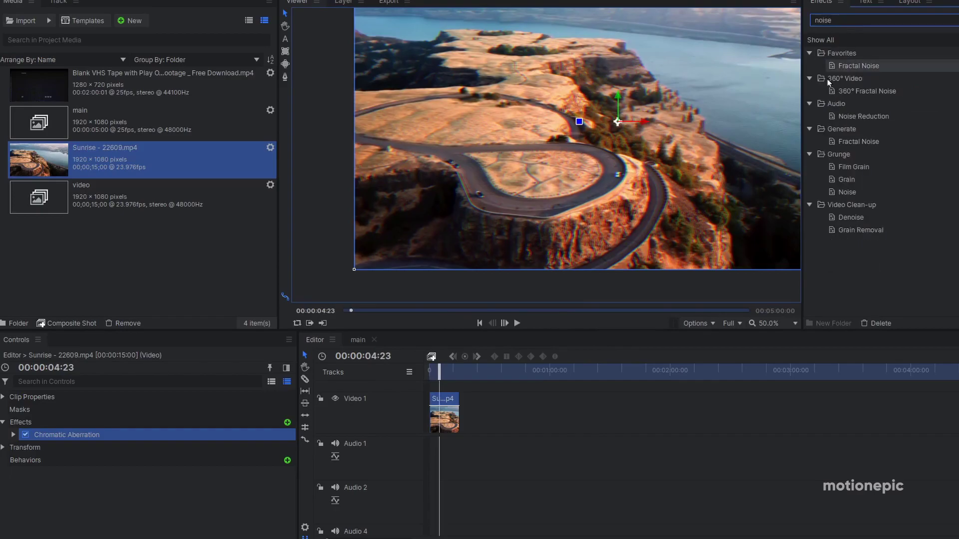
drag(849, 190, 438, 407)
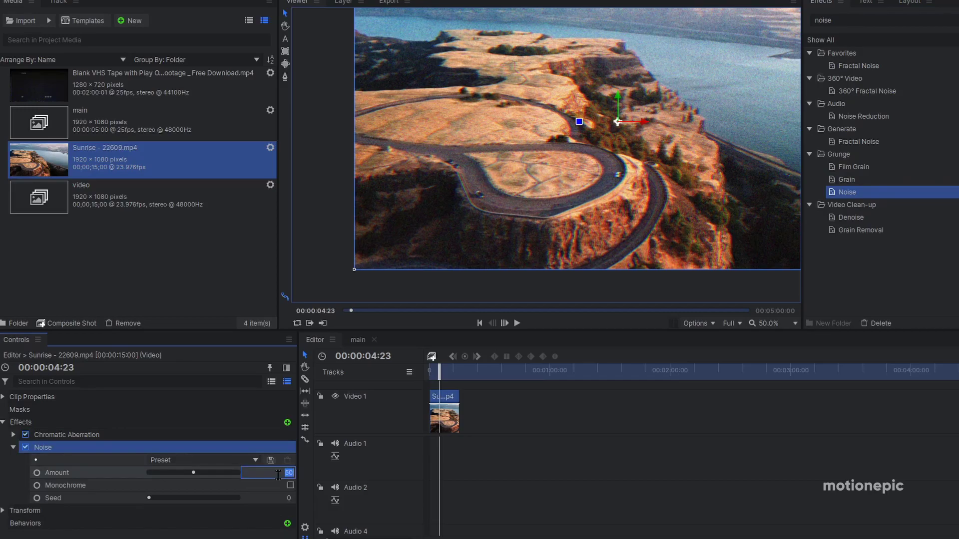
text(20)
key(Return)
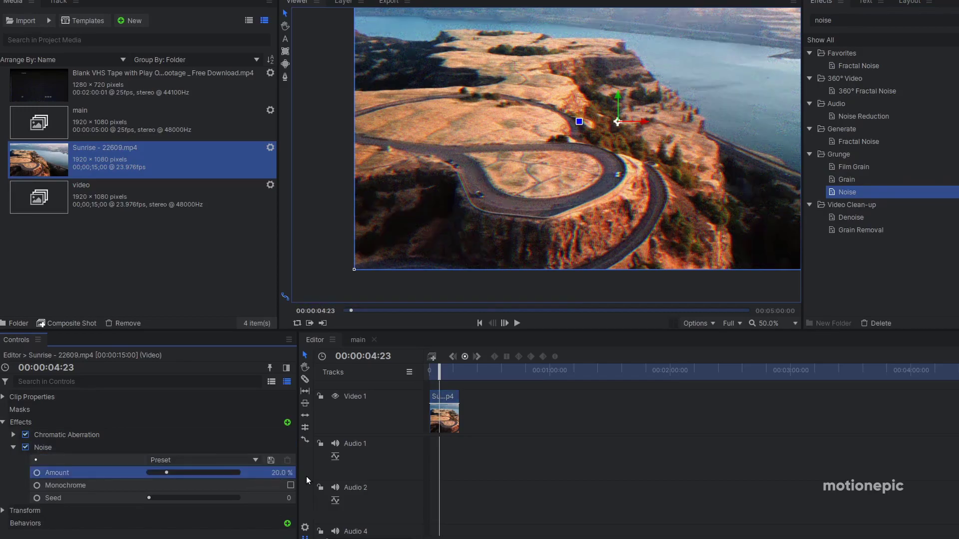
click(290, 485)
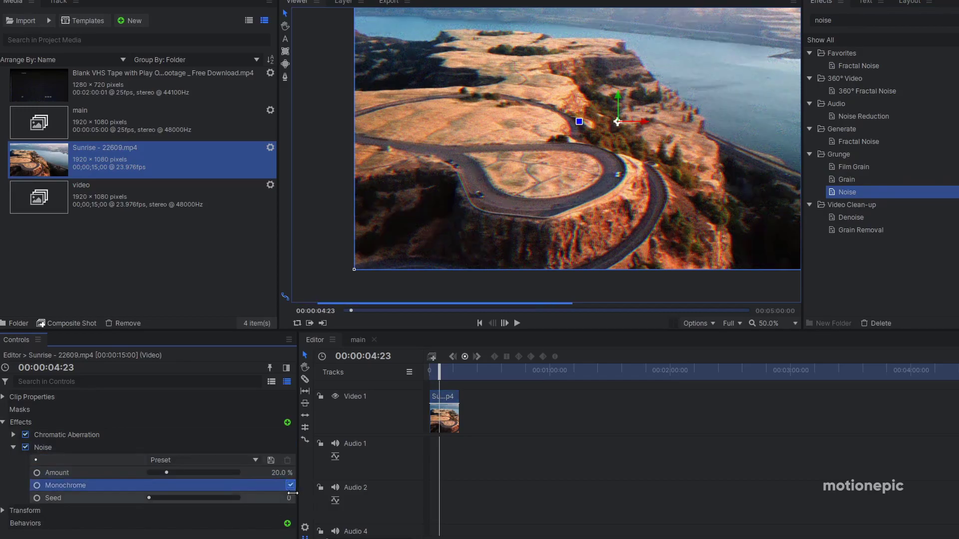
Add Scan Lines to the clip with Frequency 685 and Sharpness 1.60.
double_click(818, 21)
text(sat)
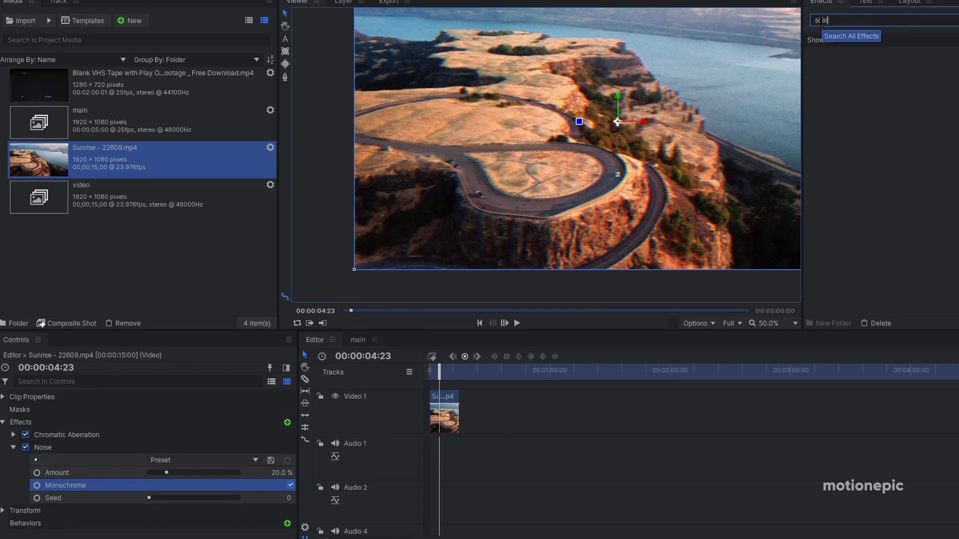
drag(854, 66, 438, 422)
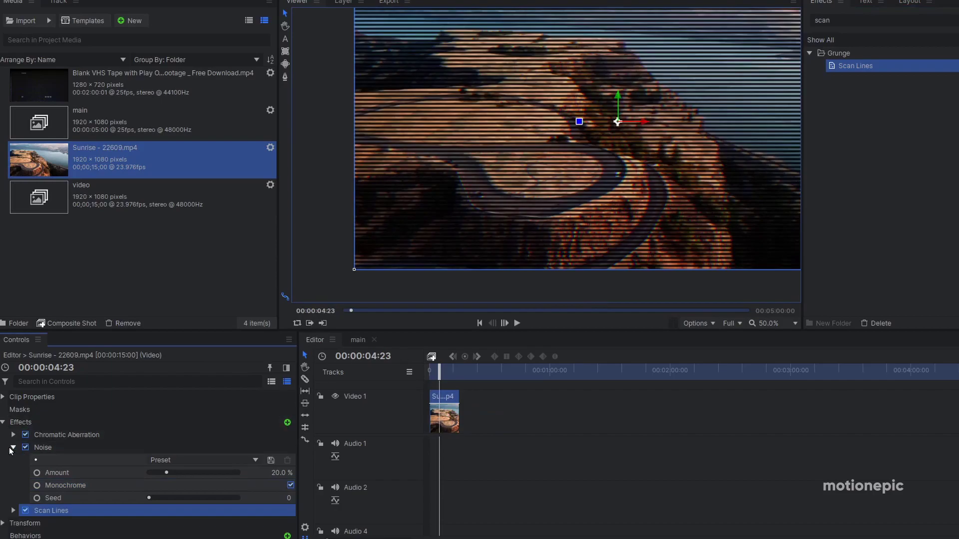
click(13, 448)
mouse_move(267, 486)
mouse_down()
mouse_move(285, 486)
mouse_move(285, 498)
mouse_up()
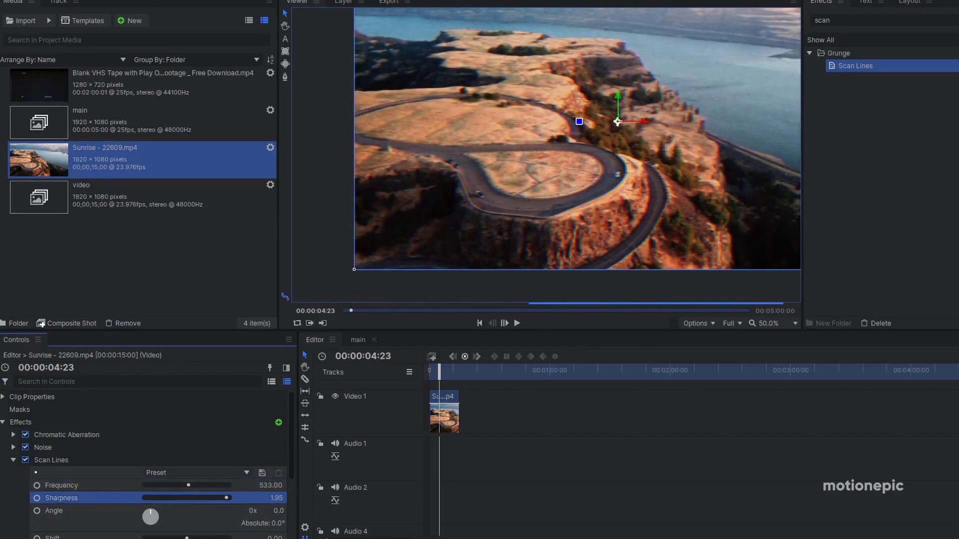
scroll(641, 168, up, 5)
drag(188, 485, 197, 486)
drag(229, 498, 199, 485)
scroll(455, 218, down, 5)
scroll(455, 217, down, 1)
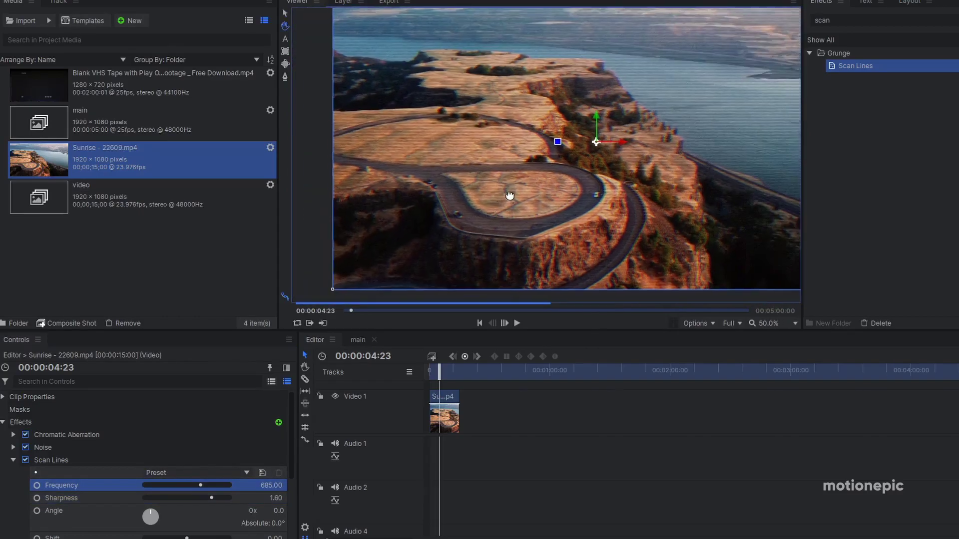
scroll(502, 205, down, 1)
Apply Letterbox to the Sunrise clip with a 4:3 aspect ratio.
double_click(835, 20)
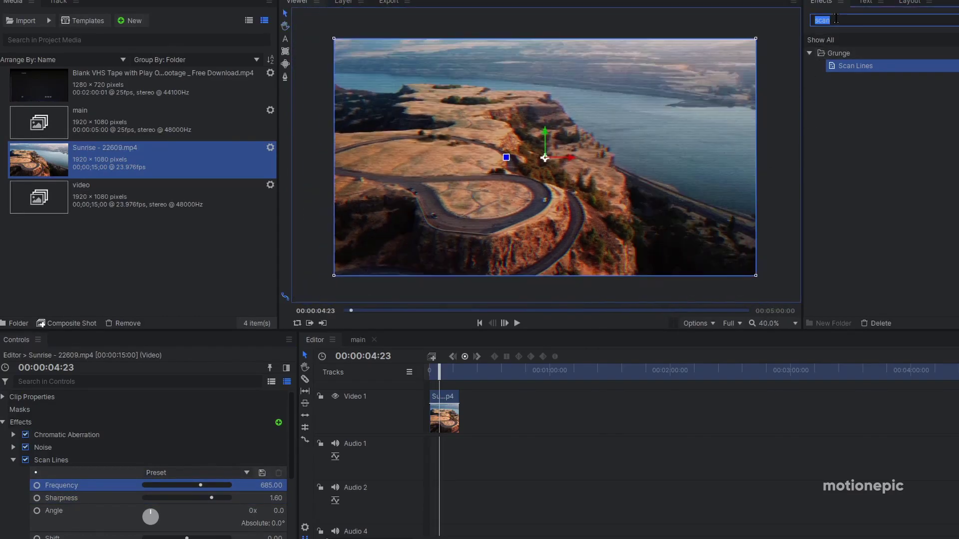
text(lett)
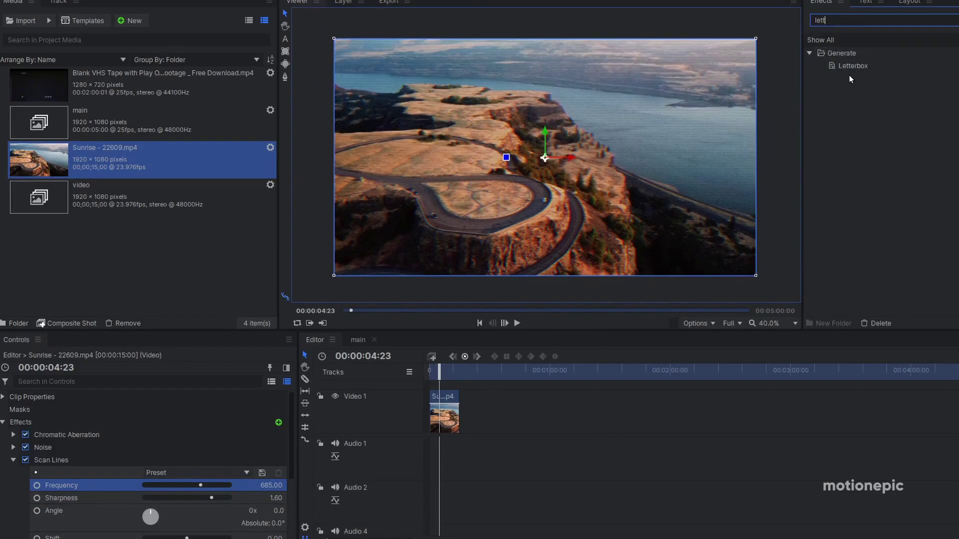
drag(853, 66, 444, 416)
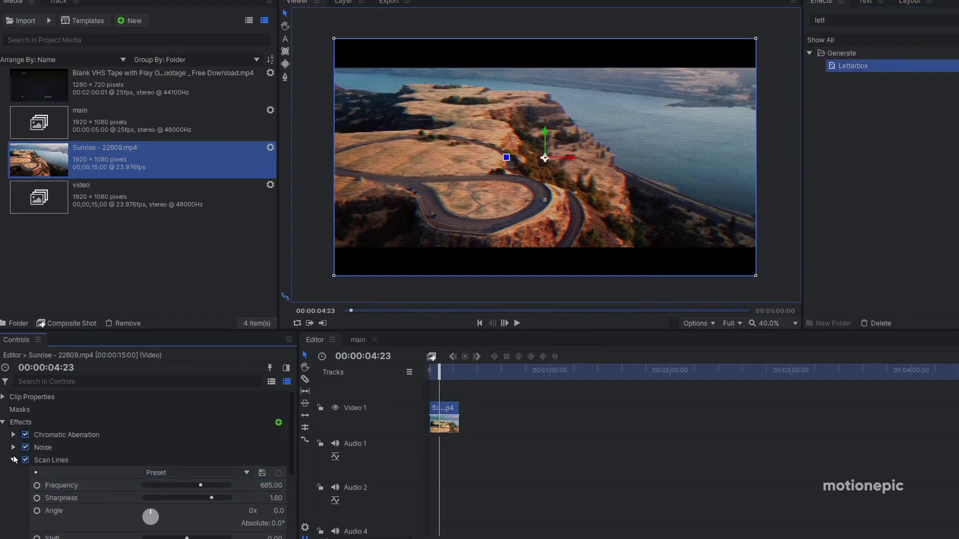
click(14, 460)
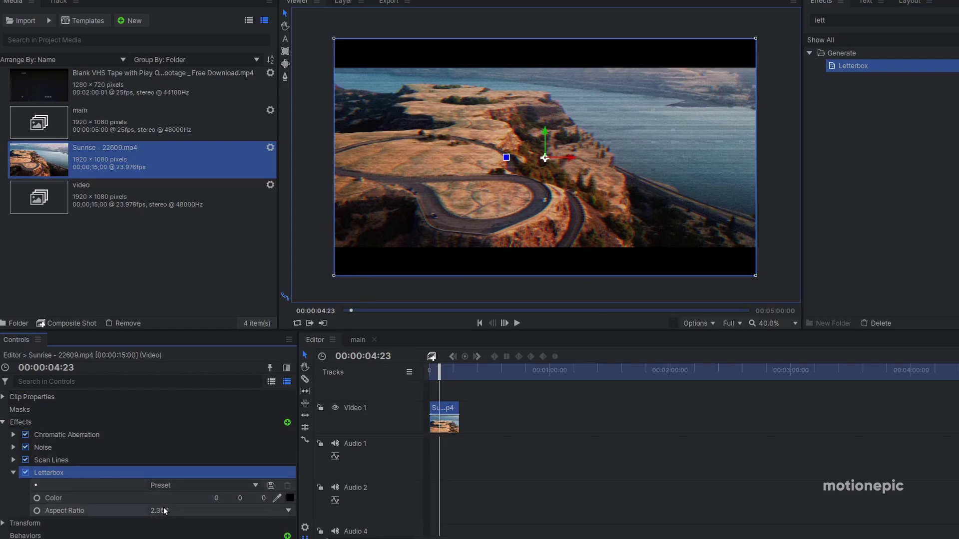
click(162, 466)
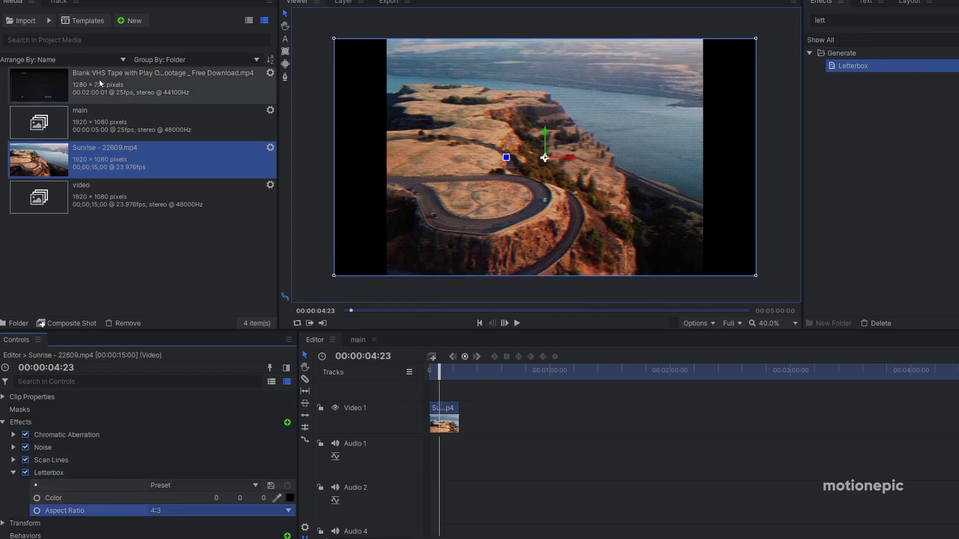
Add the blank VHS tape clip on a track above and change its blend mode.
mouse_move(100, 84)
mouse_down()
mouse_move(467, 389)
mouse_move(430, 397)
mouse_up()
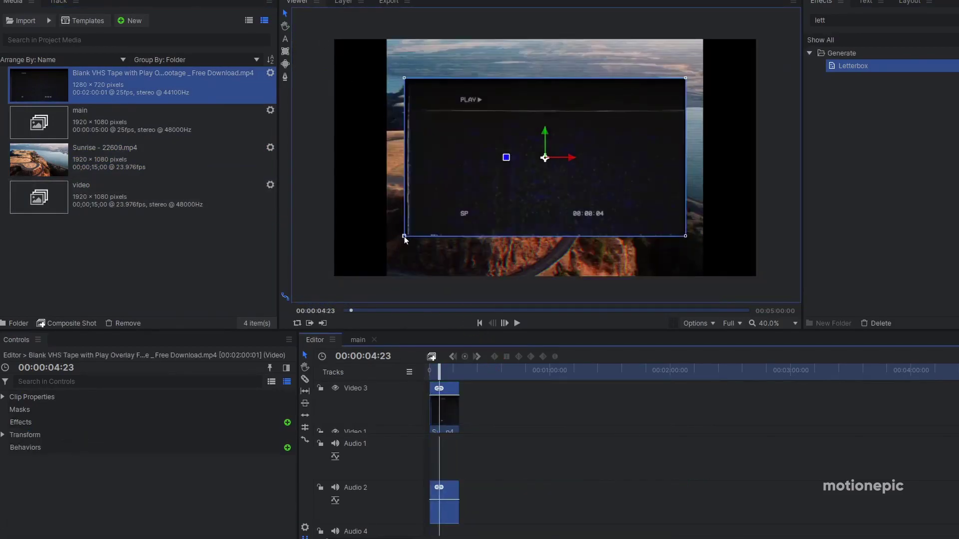
right_click(447, 397)
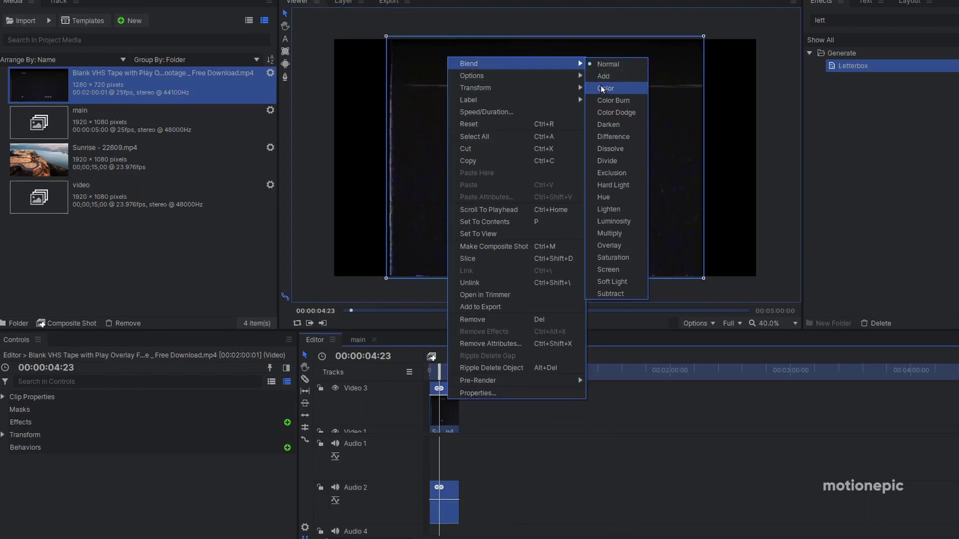
click(602, 78)
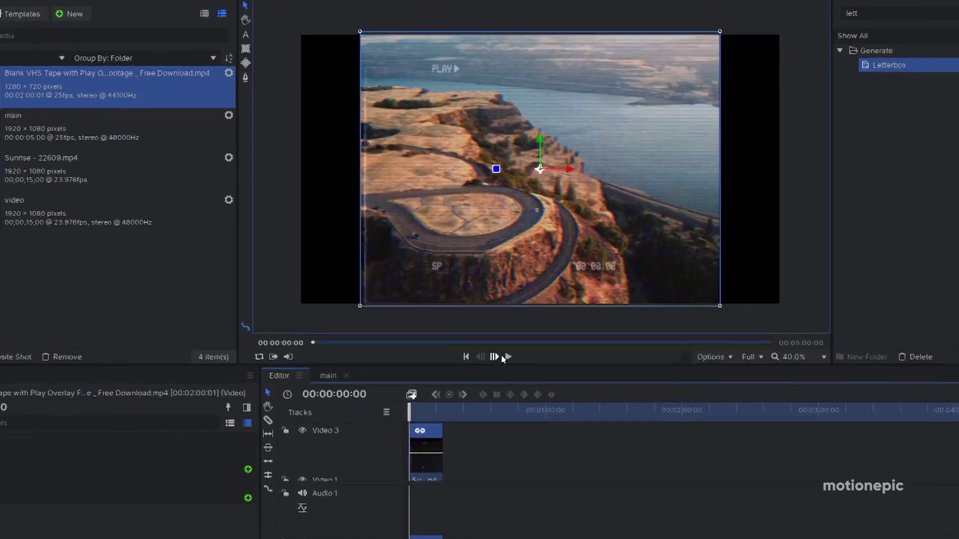
click(515, 324)
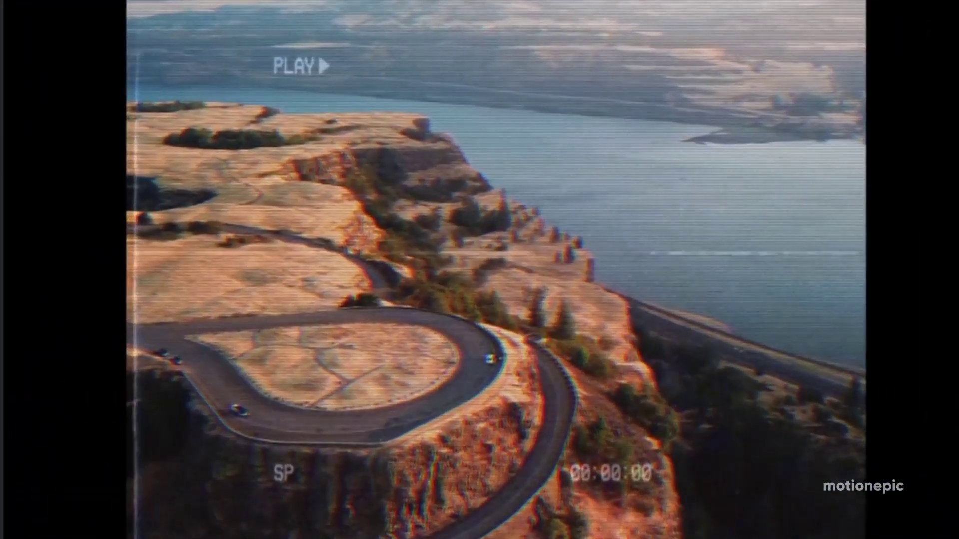